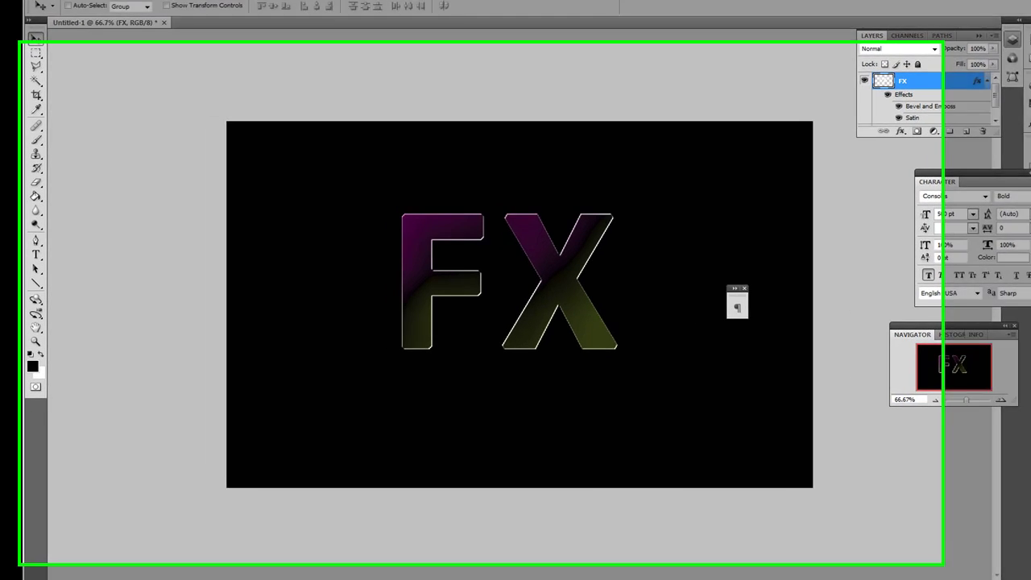
# Step: Bring the Internet Explorer tutorial window forward and maximize it
pyautogui.hotkey('alt', 'Tab')
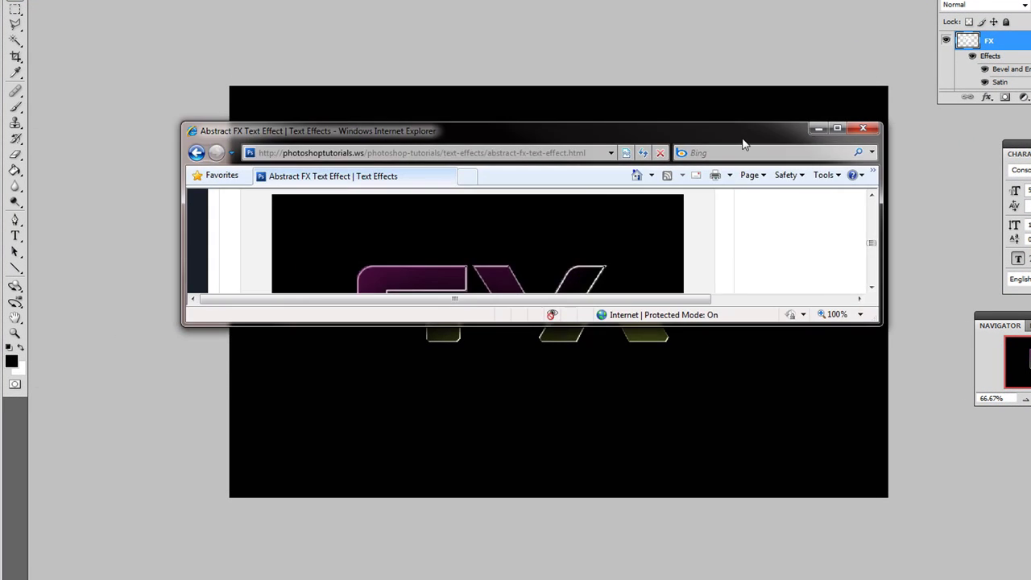
pyautogui.moveTo(745, 325); pyautogui.dragTo(794, 577)
pyautogui.moveTo(870, 382); pyautogui.dragTo(870, 418)
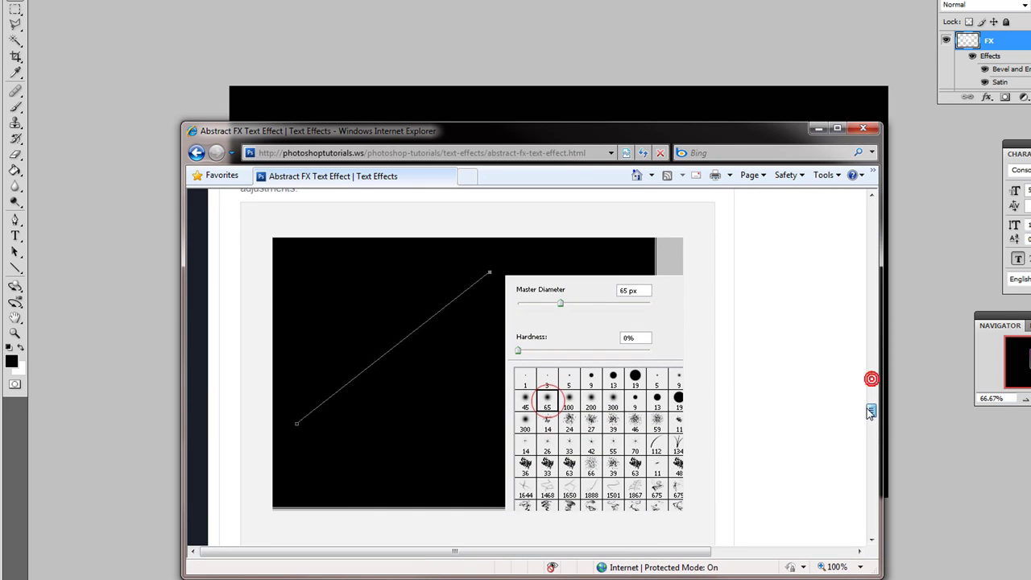
pyautogui.click(838, 128)
pyautogui.scroll(5, 696, 255)
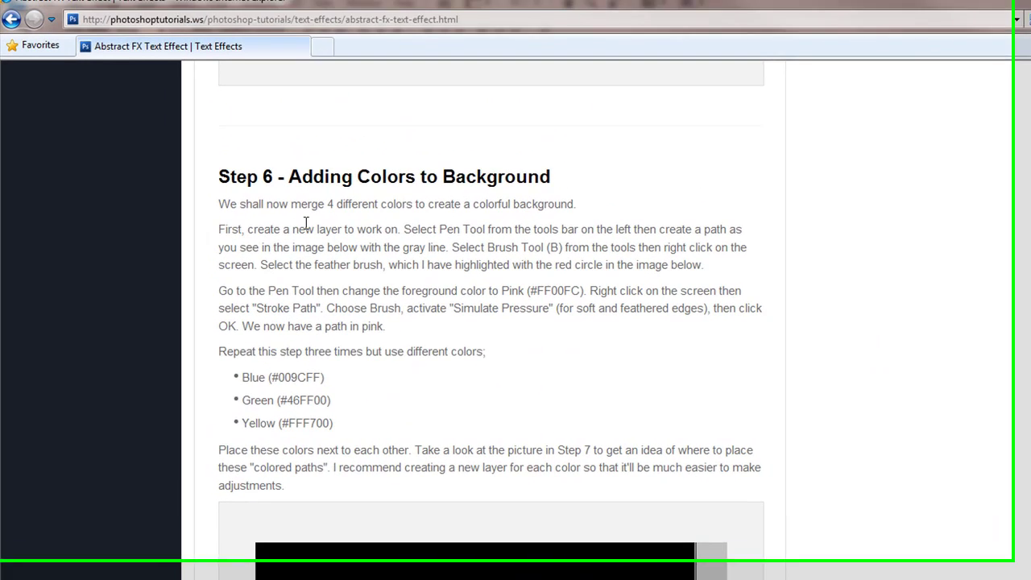
# Step: Scroll to Step 6, highlight the merge-4-colours and Pen Tool sentences, then restore the window
pyautogui.click(310, 220)
pyautogui.moveTo(361, 223); pyautogui.dragTo(586, 220)
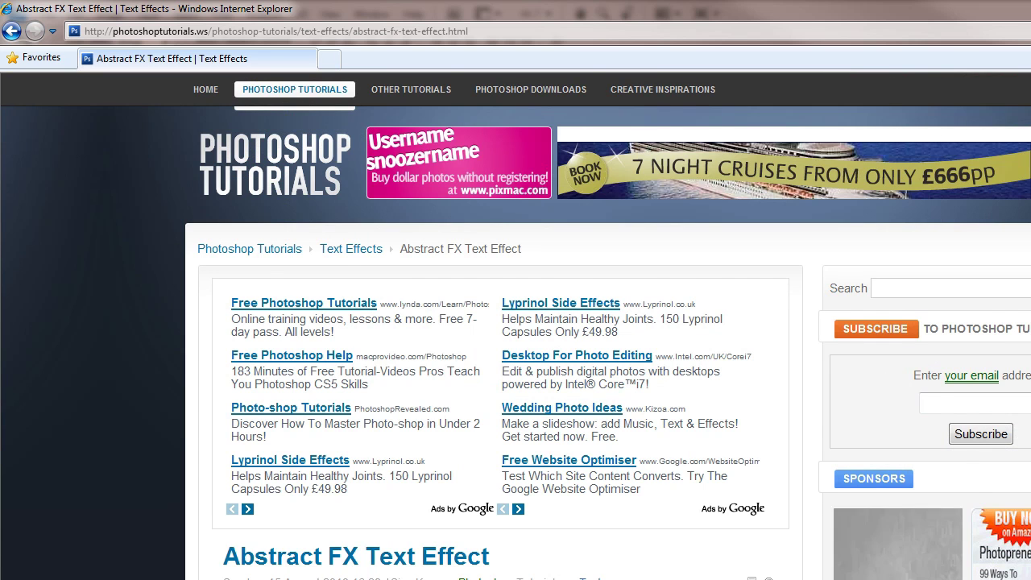
pyautogui.scroll(-8, 500, 322)
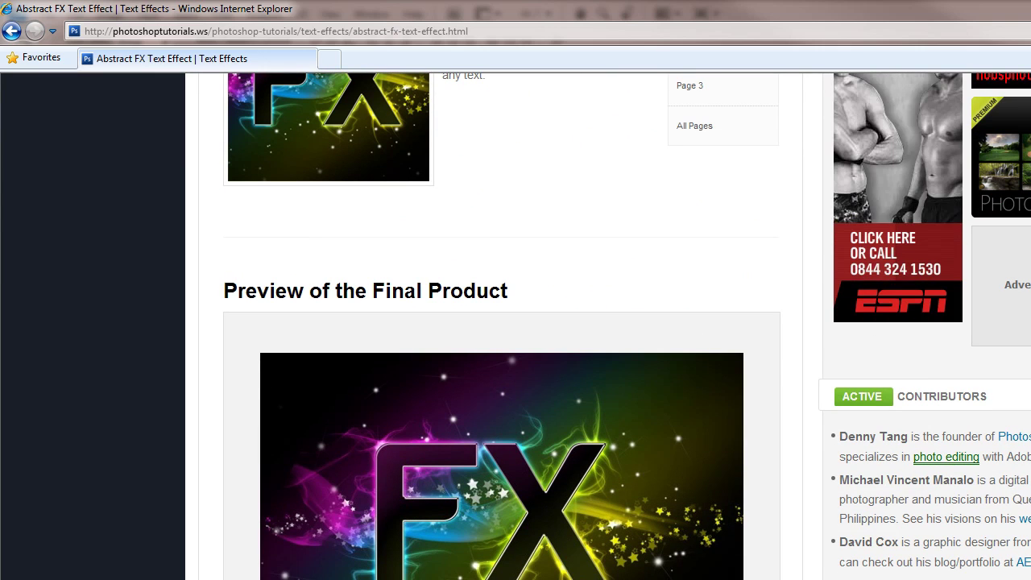
pyautogui.scroll(-2, 515, 322)
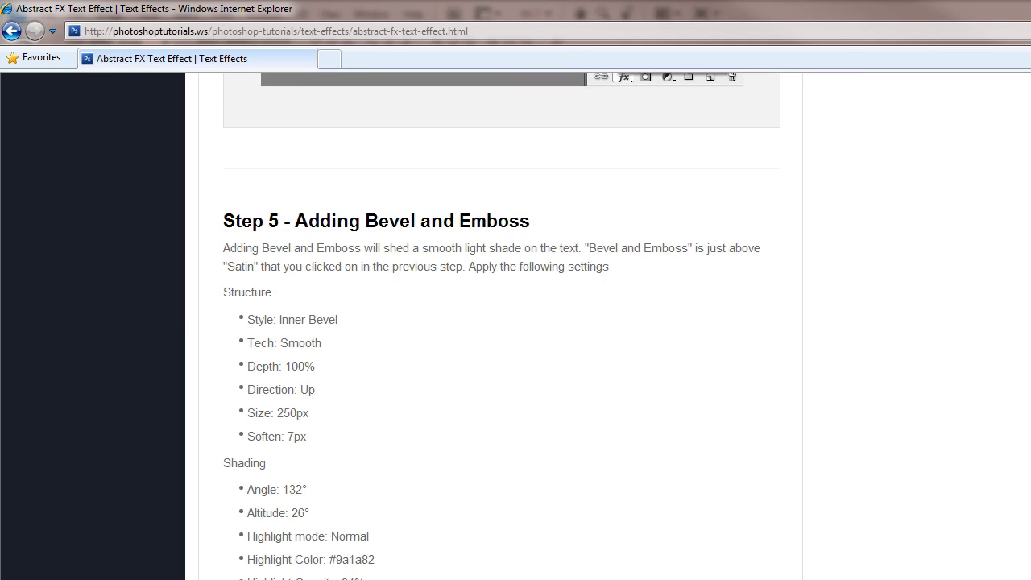
pyautogui.scroll(-15, 516, 322)
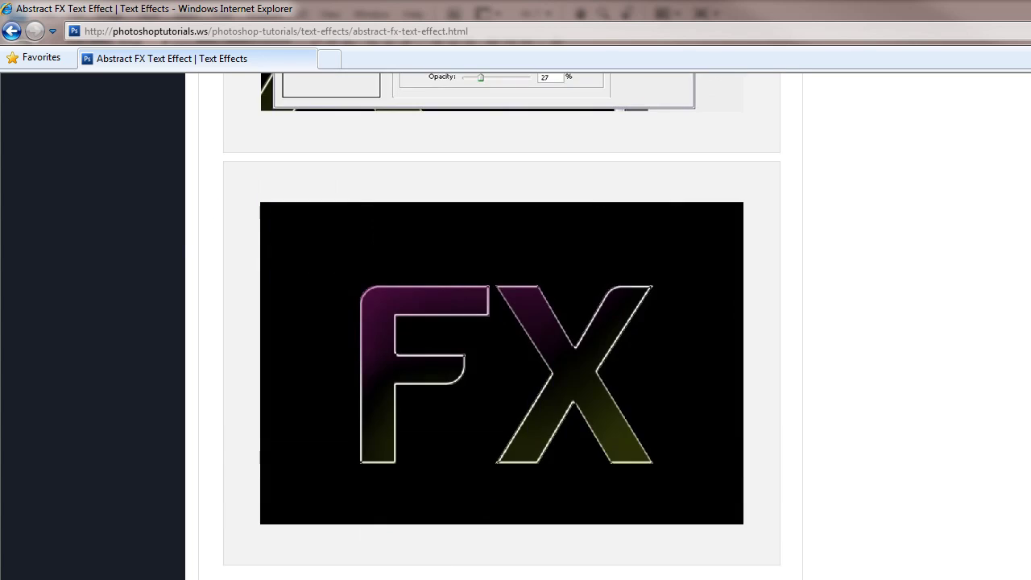
pyautogui.moveTo(297, 357); pyautogui.dragTo(586, 357)
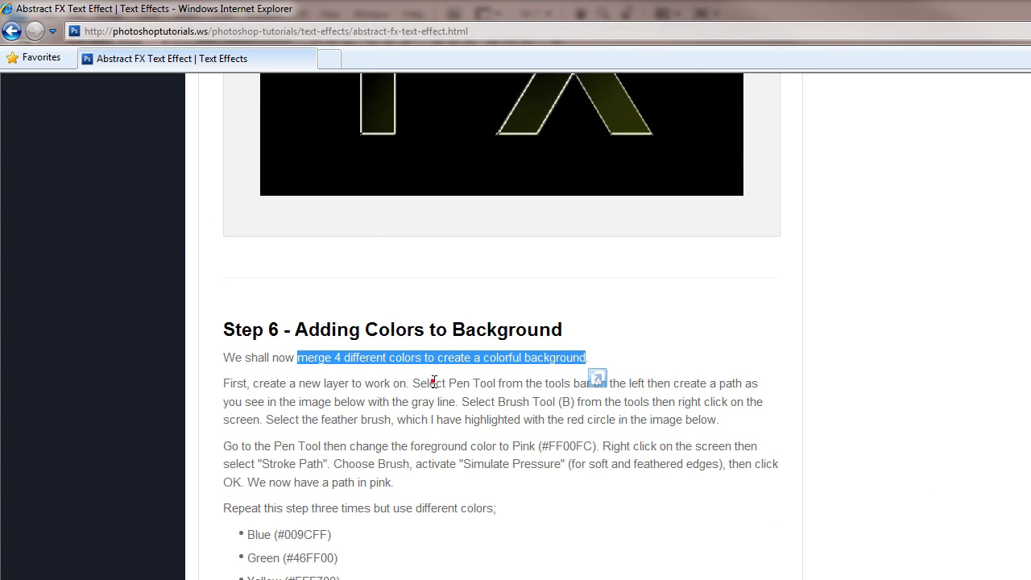
pyautogui.moveTo(433, 383); pyautogui.dragTo(527, 384)
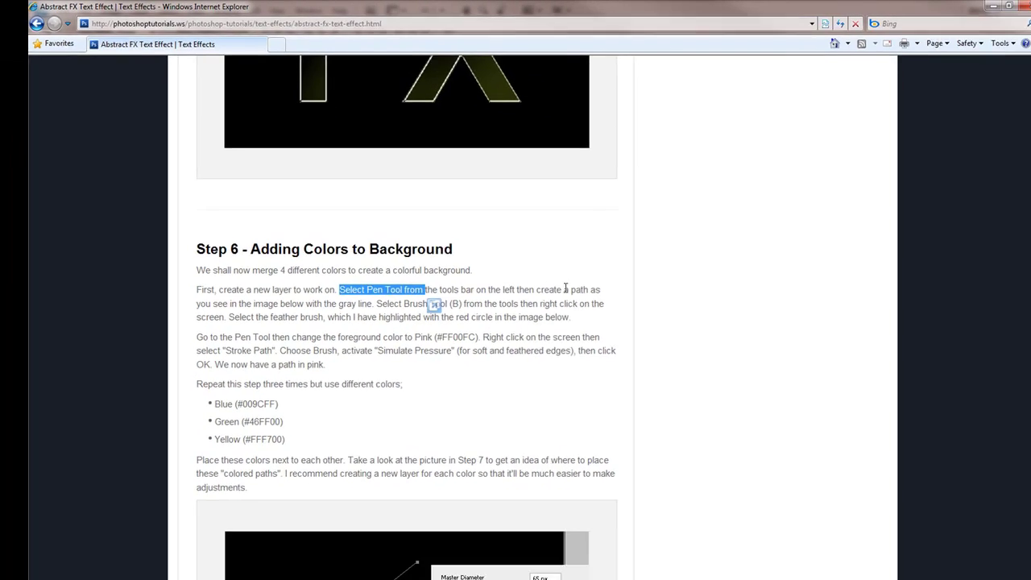
pyautogui.moveTo(571, 289); pyautogui.dragTo(601, 300)
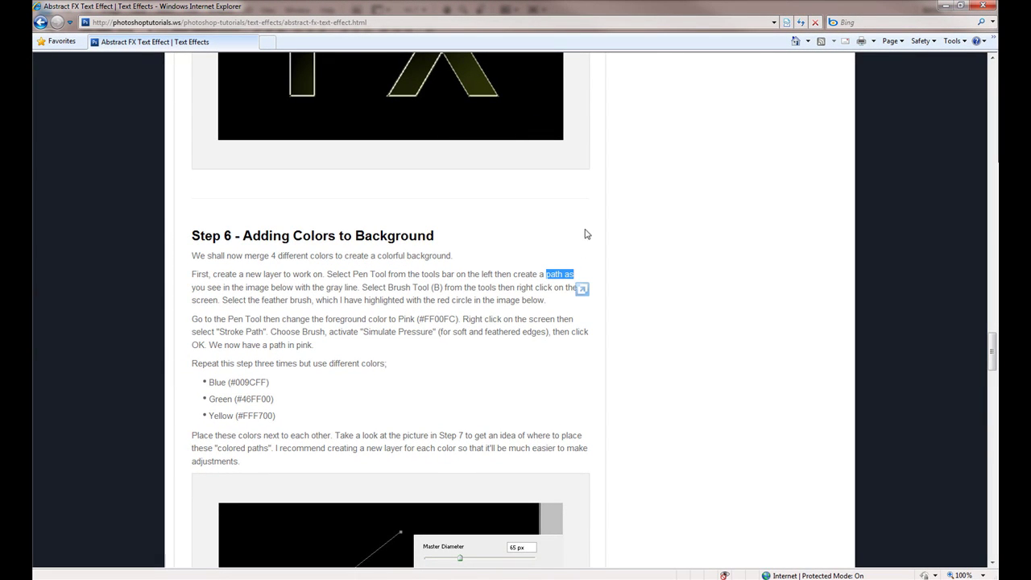
pyautogui.doubleClick(843, 7)
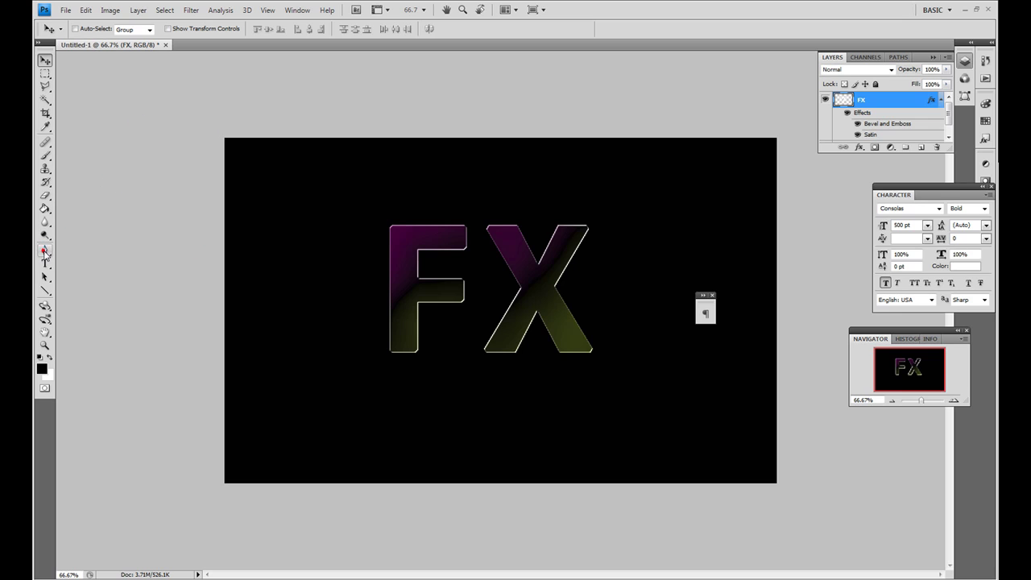
# Step: Choose the Pen tool in shape mode and set the foreground colour to red (R 255)
pyautogui.click(46, 252)
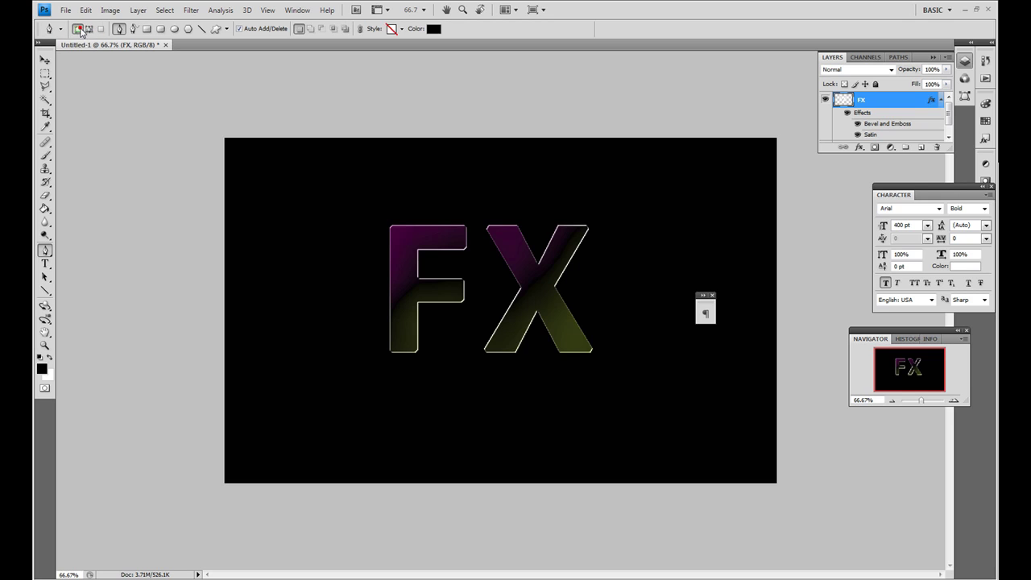
pyautogui.click(89, 29)
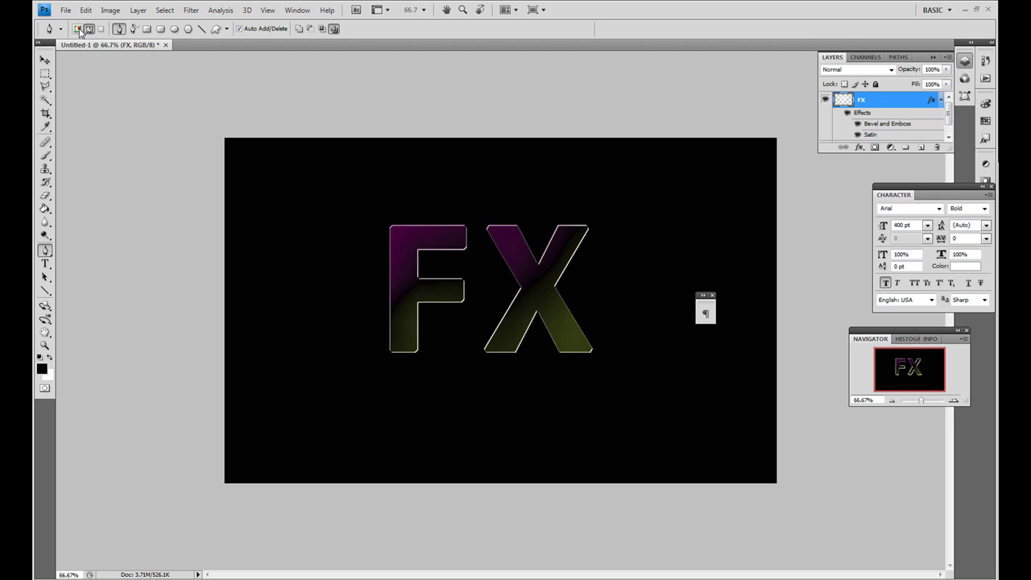
pyautogui.click(78, 29)
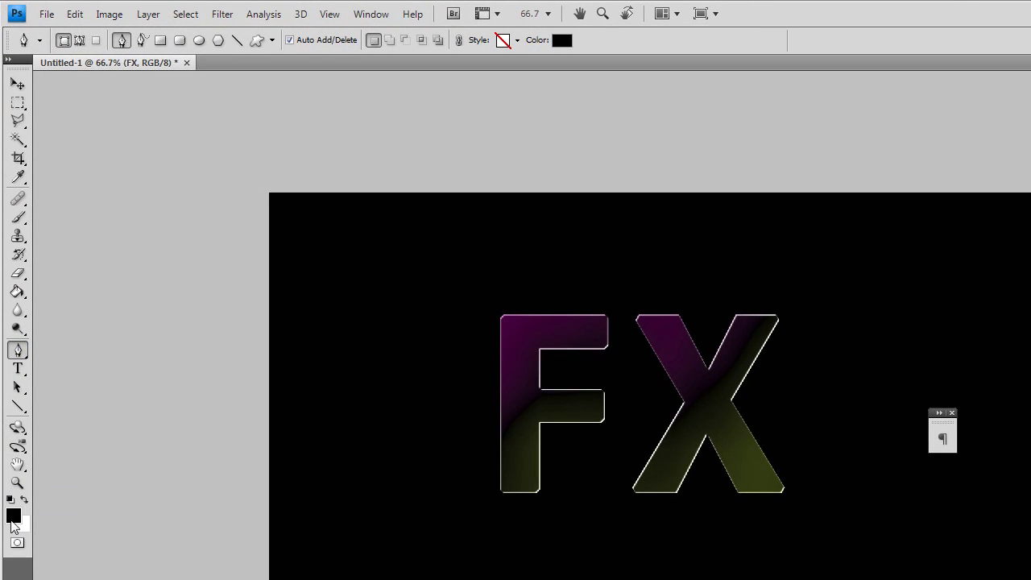
pyautogui.click(15, 510)
pyautogui.write('255')
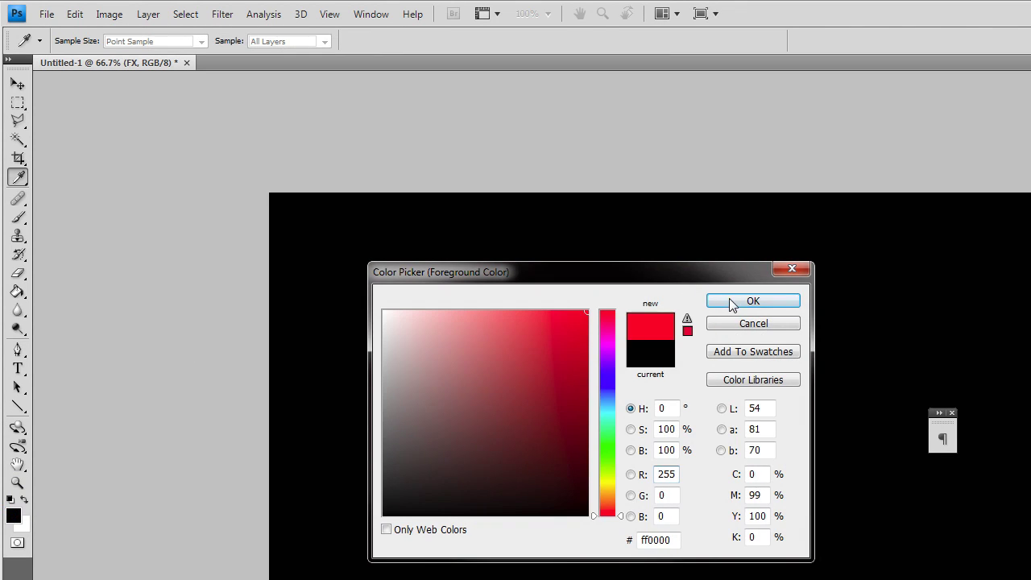
pyautogui.click(733, 300)
# Step: Draw a trial red pen shape beside the F, then undo it
pyautogui.click(346, 319)
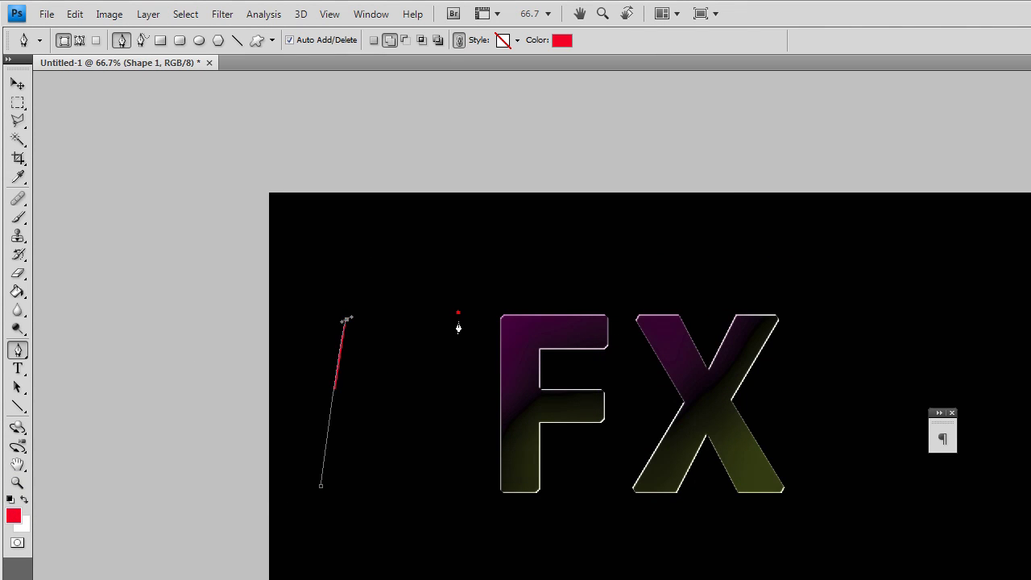
pyautogui.moveTo(456, 310); pyautogui.dragTo(462, 324)
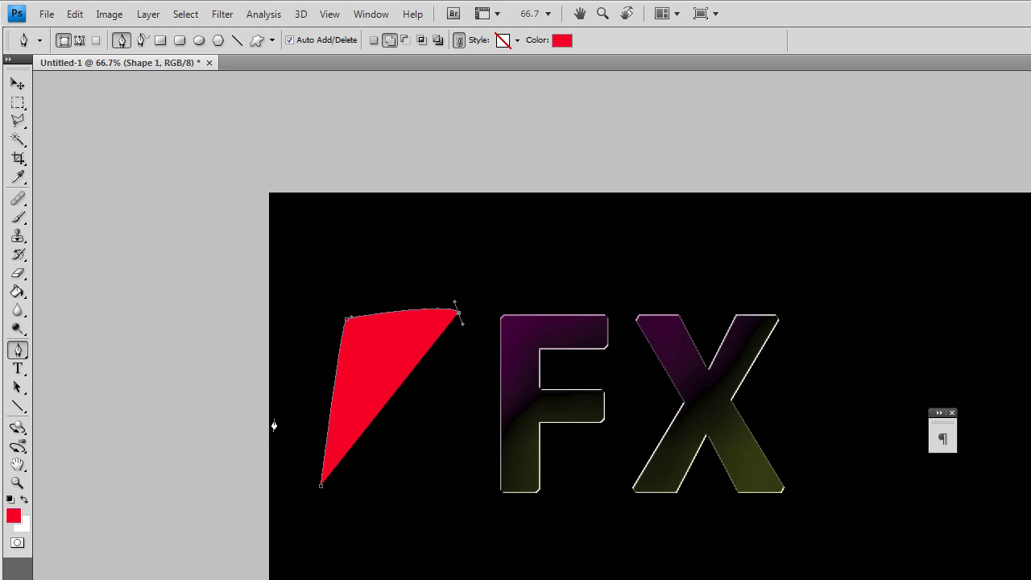
pyautogui.hotkey('ctrl', 'alt', 'z')
pyautogui.hotkey('ctrl', 'alt', 'z')
pyautogui.hotkey('ctrl', 'alt', 'z')
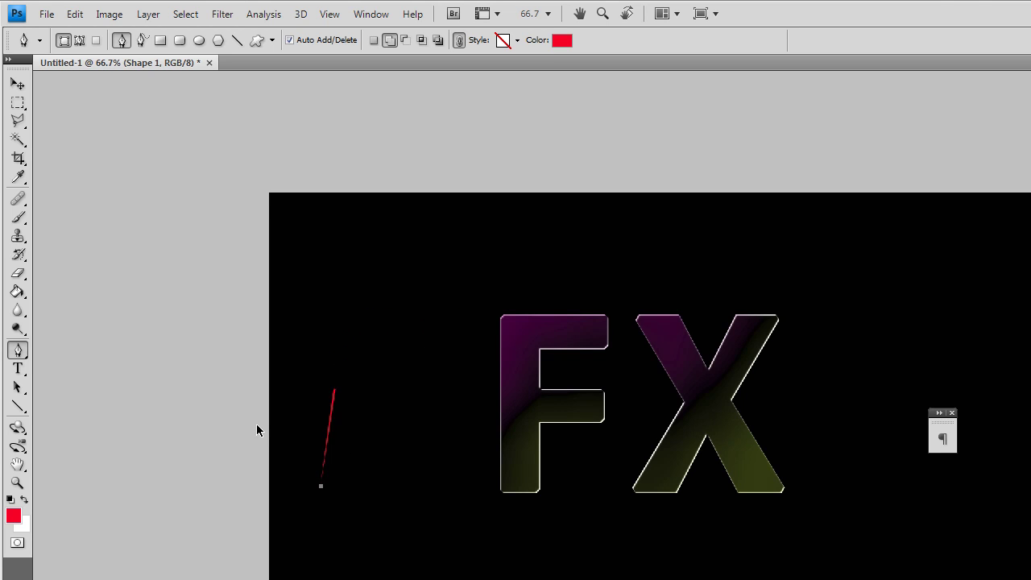
pyautogui.hotkey('ctrl', 'alt', 'z')
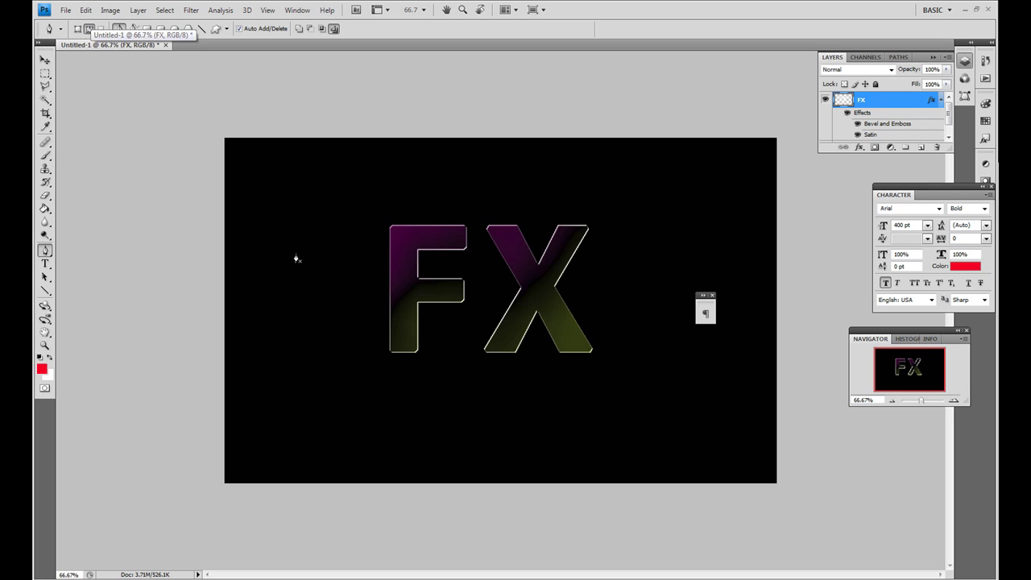
pyautogui.click(315, 323)
pyautogui.click(320, 200)
pyautogui.click(440, 171)
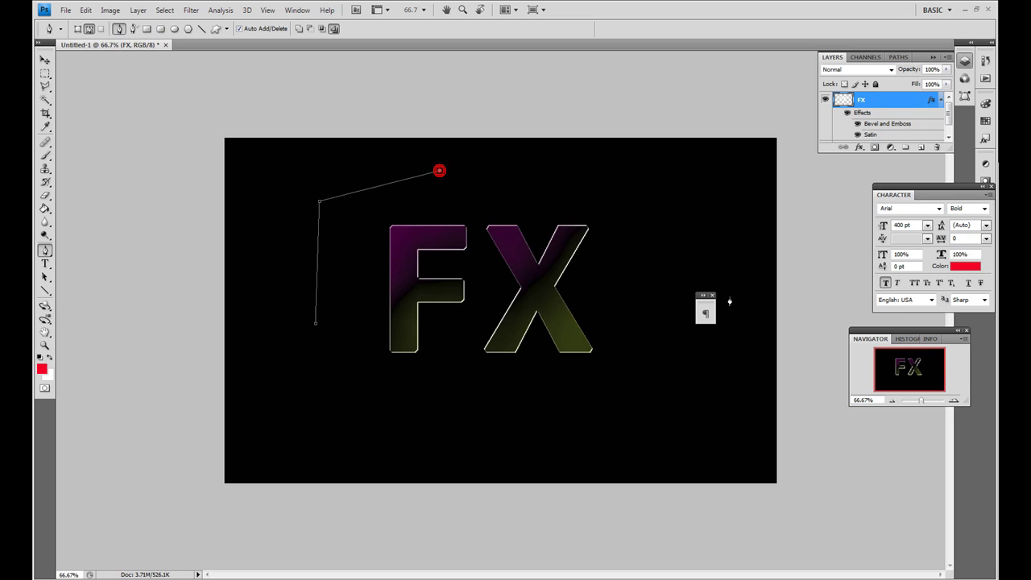
pyautogui.hotkey('ctrl', 'z')
pyautogui.hotkey('ctrl', 'alt', 'z')
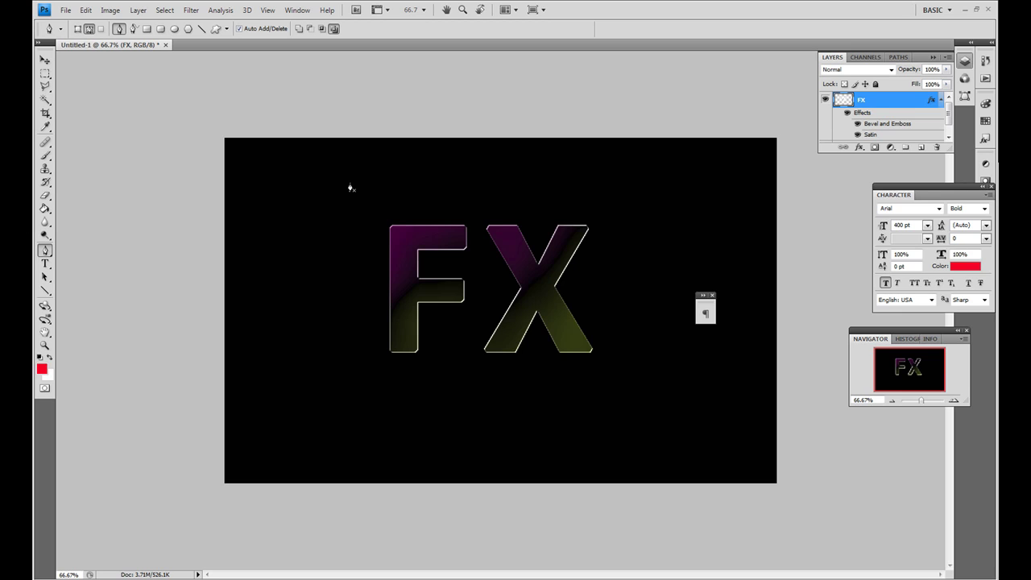
# Step: Choose the Brush tool with the soft 65 px, 0% hardness preset tip
pyautogui.click(46, 156)
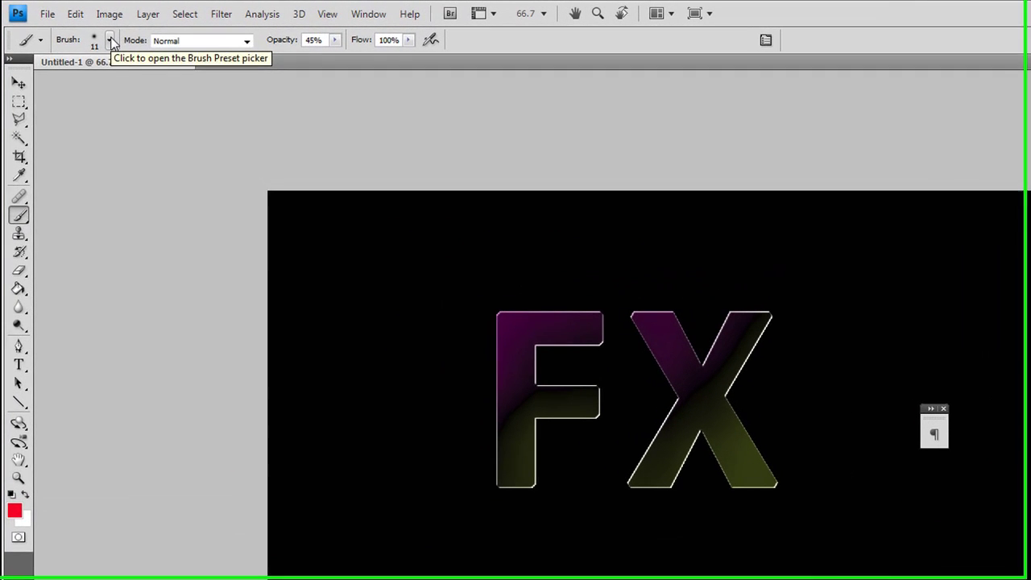
pyautogui.click(112, 30)
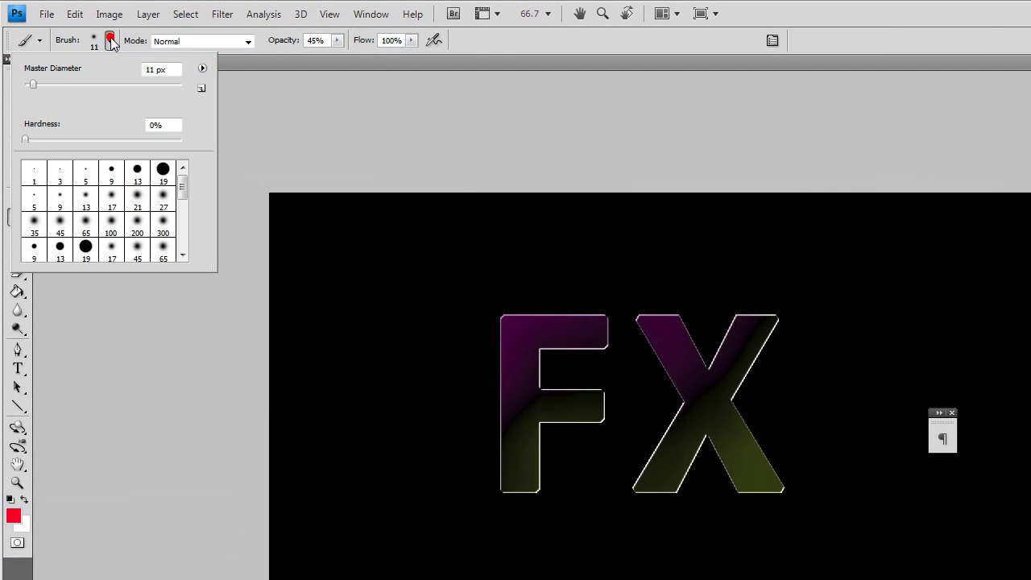
pyautogui.click(86, 223)
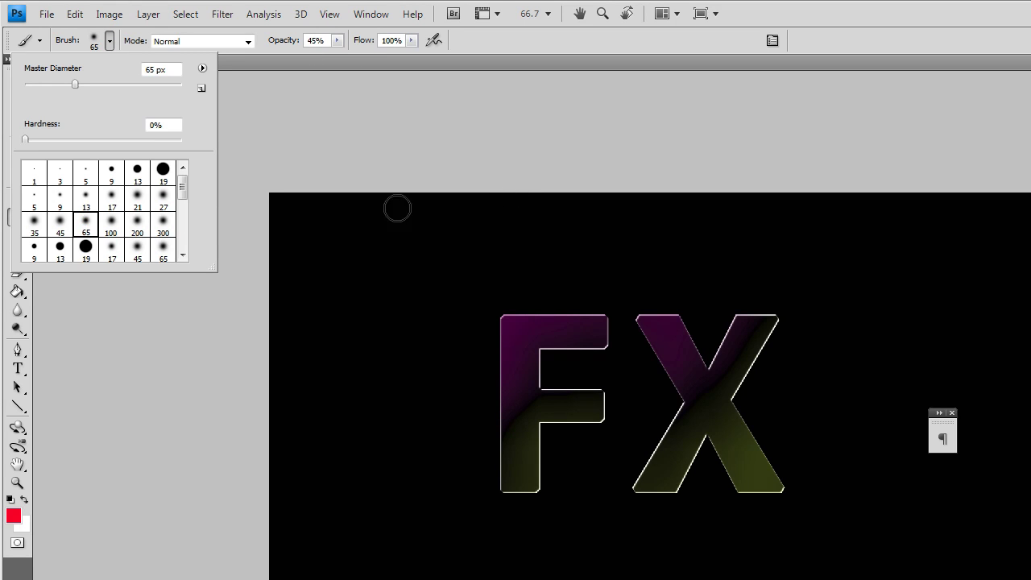
pyautogui.click(82, 324)
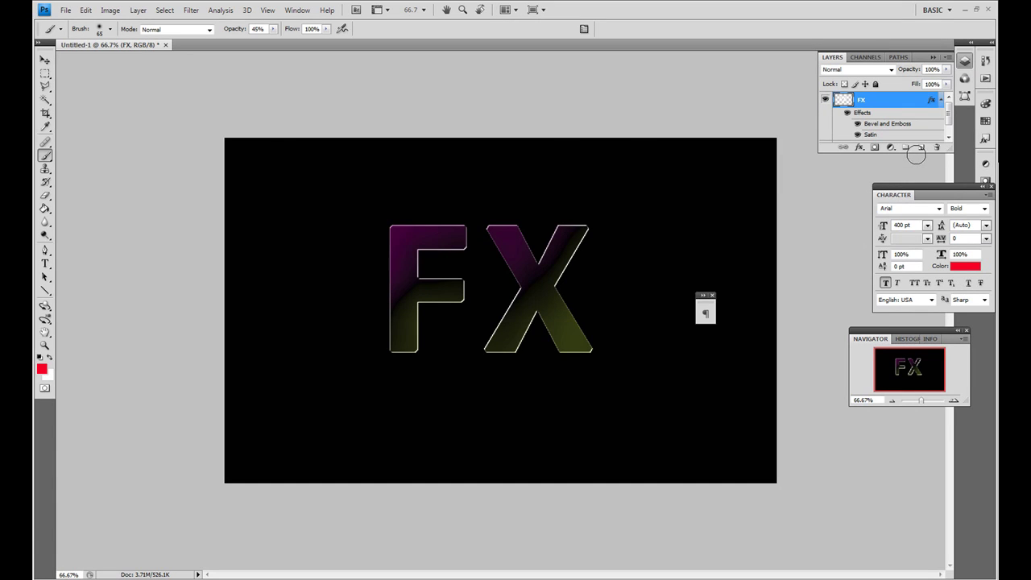
# Step: Add a new empty layer above FX and rename it 'glow'
pyautogui.click(920, 148)
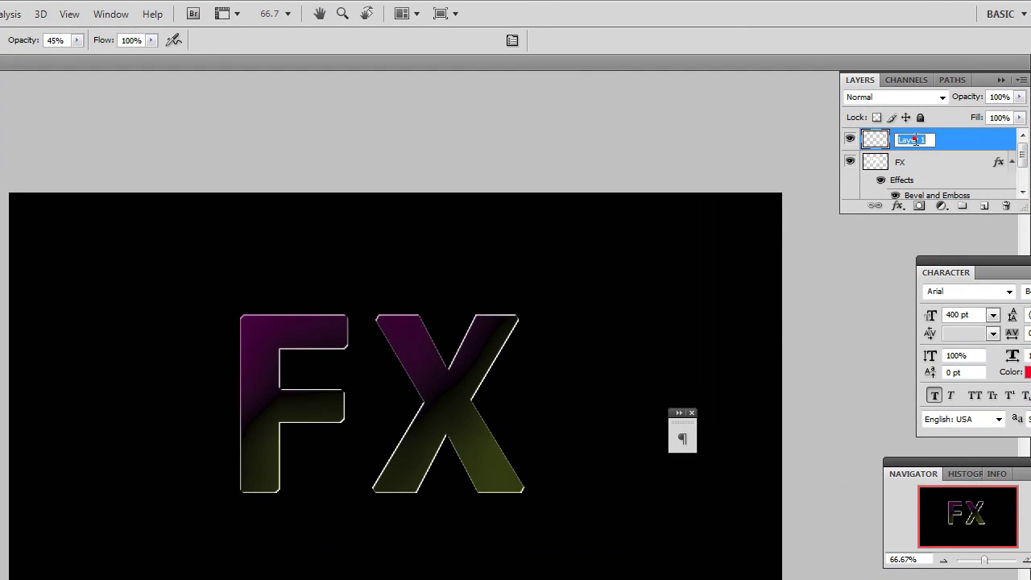
pyautogui.doubleClick(870, 99)
pyautogui.write('glow')
pyautogui.press('Return')
pyautogui.press('p')
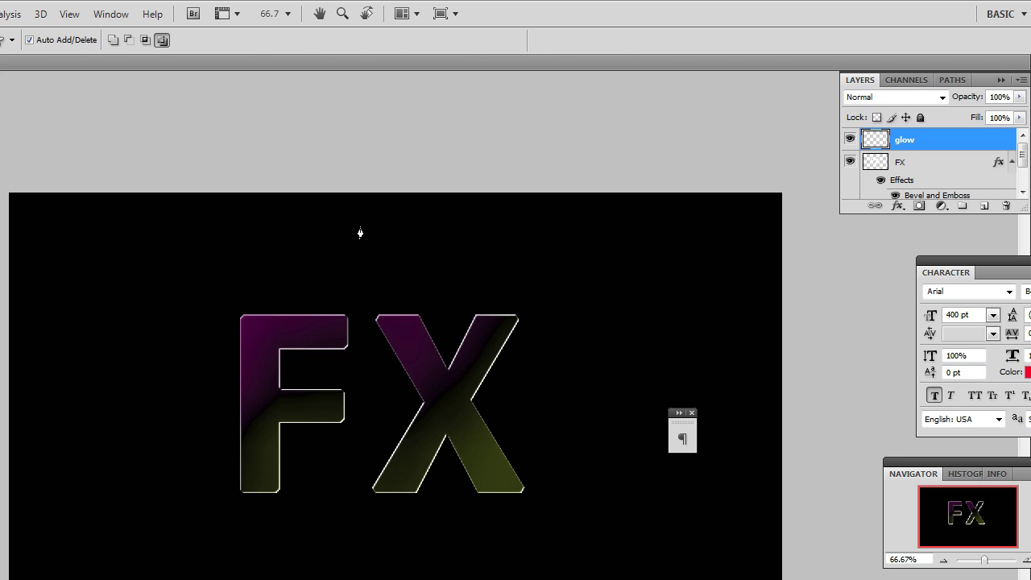
# Step: Draw a diagonal straight path across the F and stroke it with the Brush, Simulate Pressure on
pyautogui.click(379, 213)
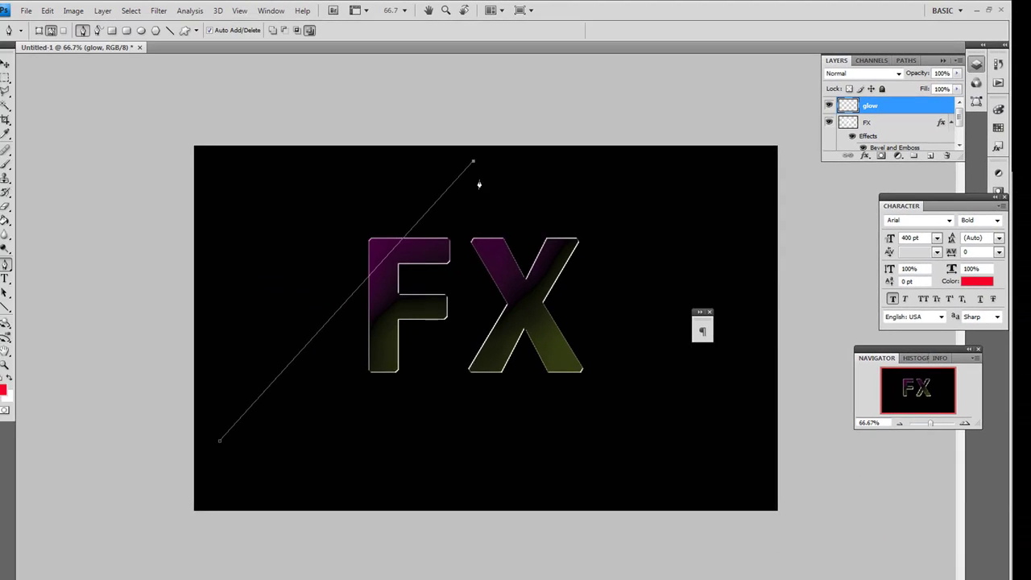
pyautogui.rightClick(491, 166)
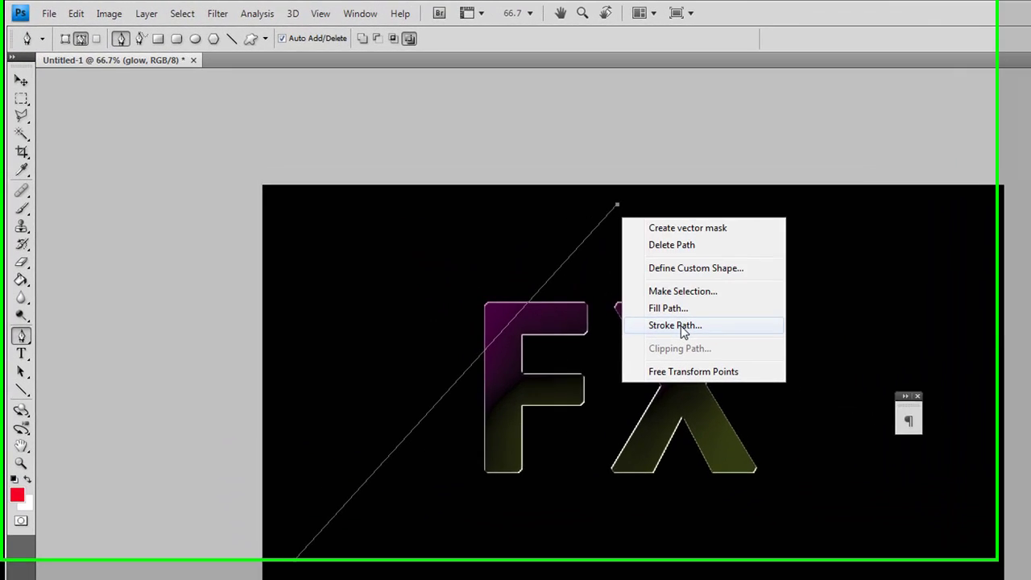
pyautogui.click(533, 242)
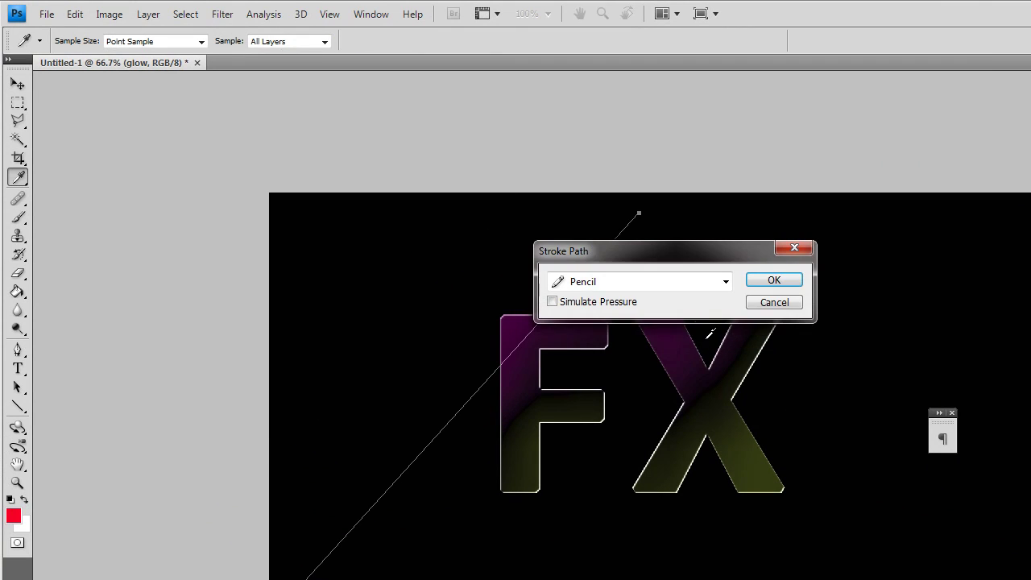
pyautogui.click(724, 281)
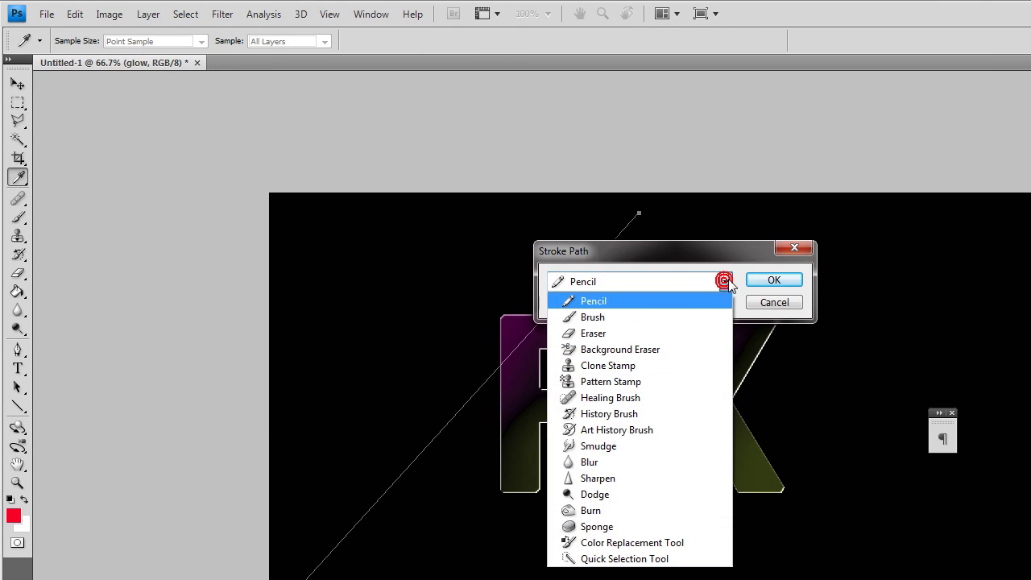
pyautogui.click(691, 318)
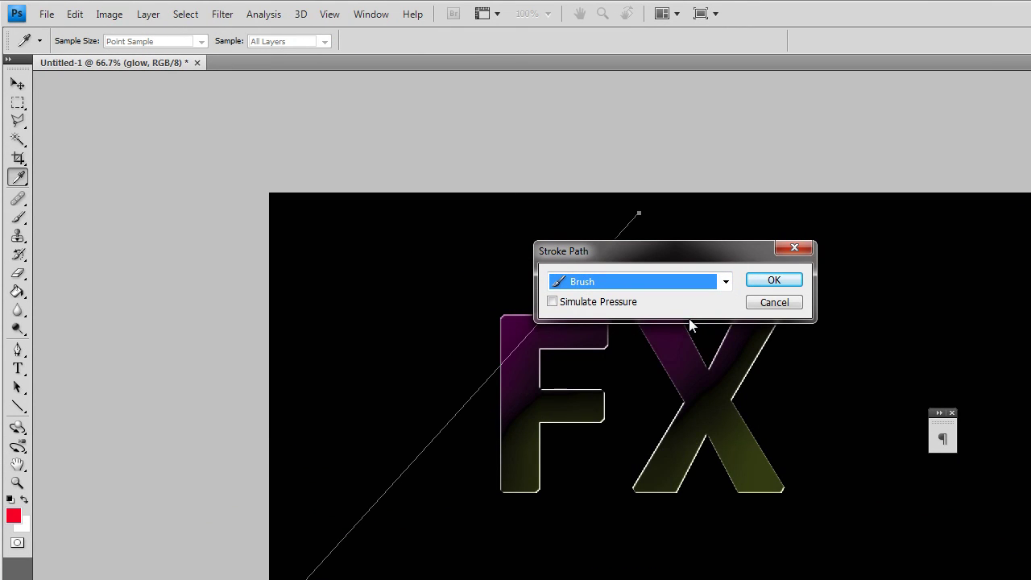
pyautogui.click(556, 302)
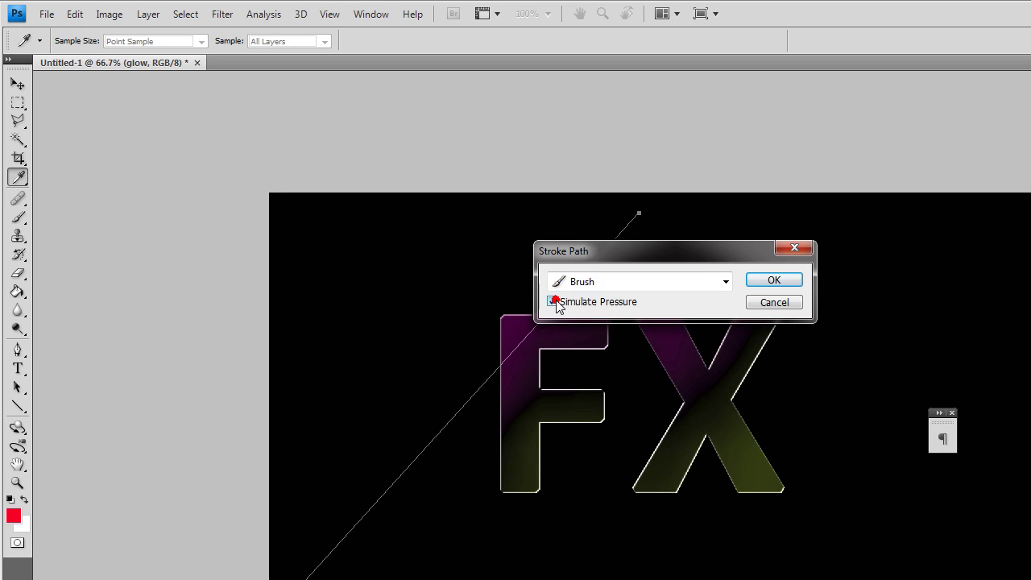
pyautogui.click(773, 280)
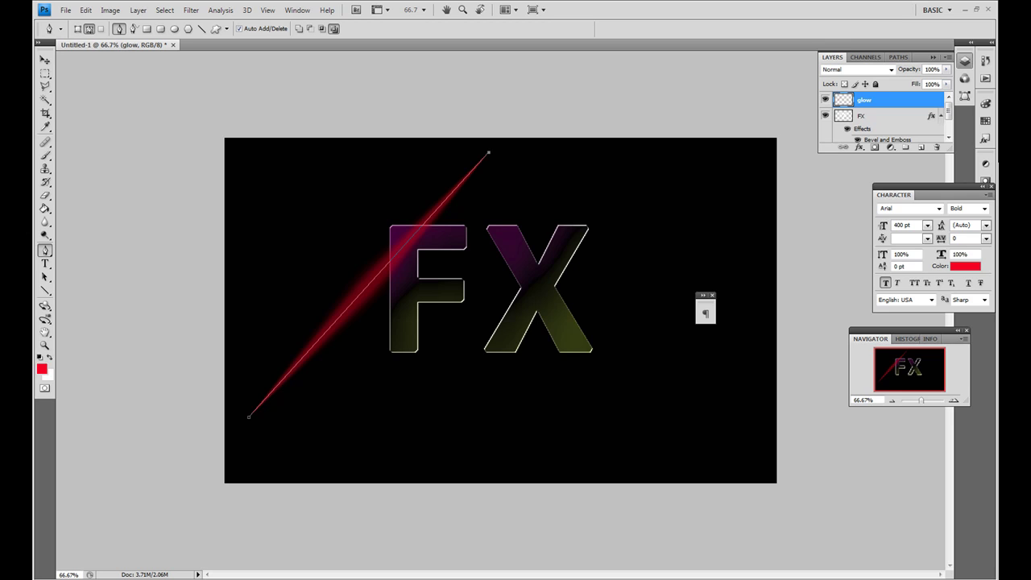
pyautogui.click(46, 60)
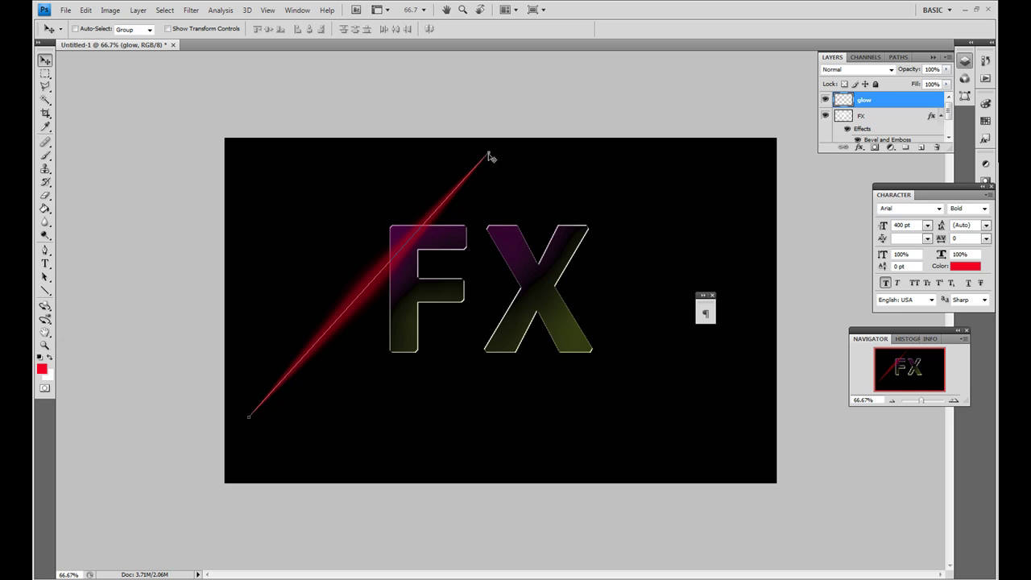
# Step: Delete the diagonal work path, leaving the tapered red streak on the glow layer
pyautogui.click(44, 251)
pyautogui.rightClick(488, 155)
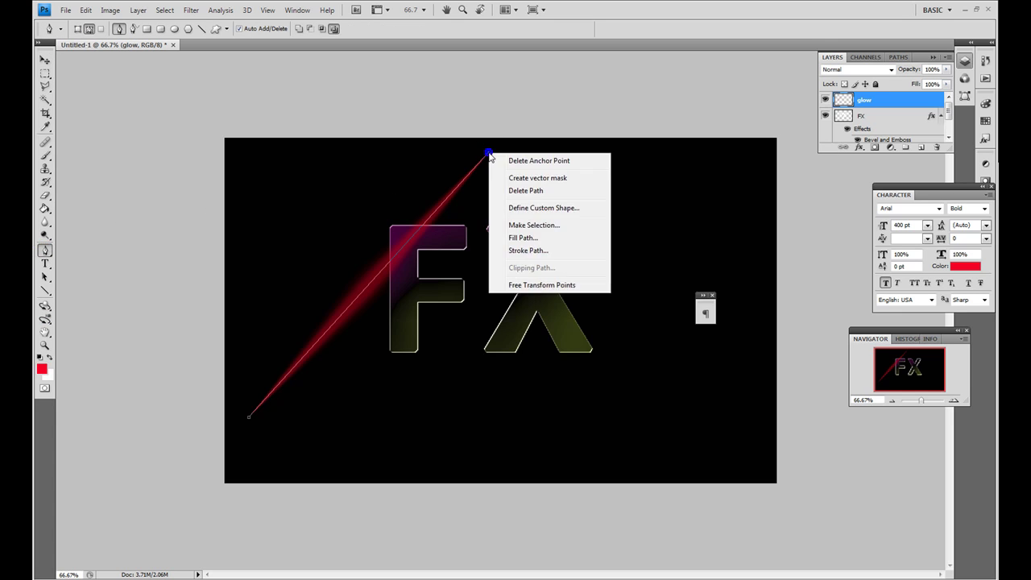
pyautogui.rightClick(462, 184)
pyautogui.rightClick(461, 183)
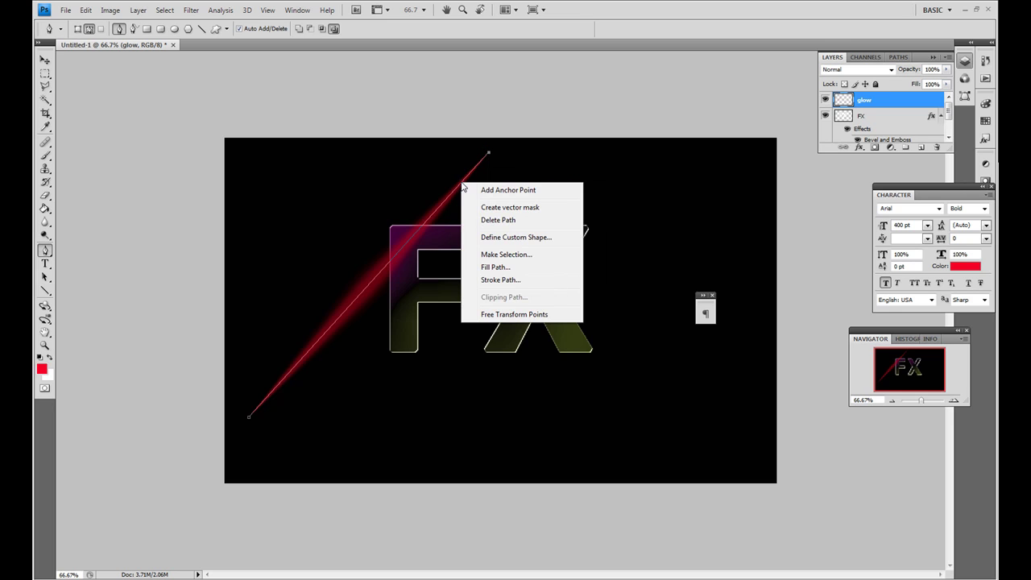
pyautogui.click(495, 221)
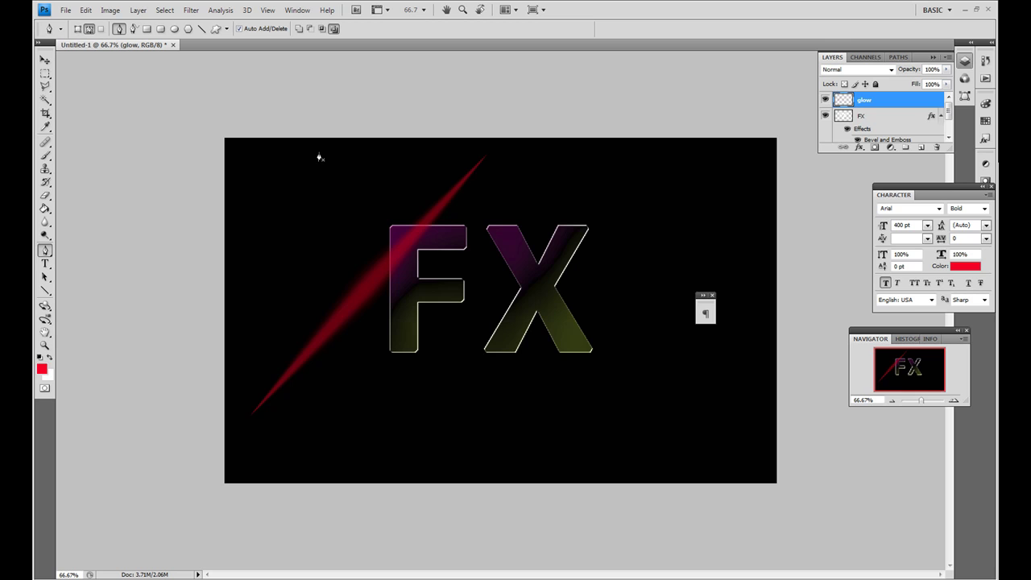
# Step: Free-transform the red streak, scaling it about 347% into a wide band across FX
pyautogui.hotkey('ctrl', 't')
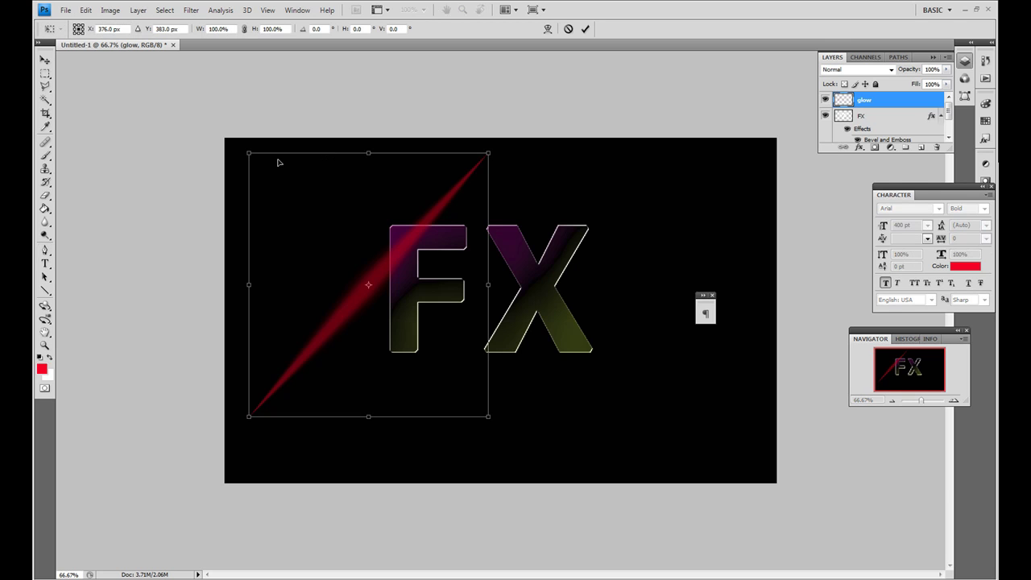
pyautogui.moveTo(249, 152)
pyautogui.mouseDown()
pyautogui.moveTo(156, 104)
pyautogui.moveTo(153, 50)
pyautogui.mouseUp()
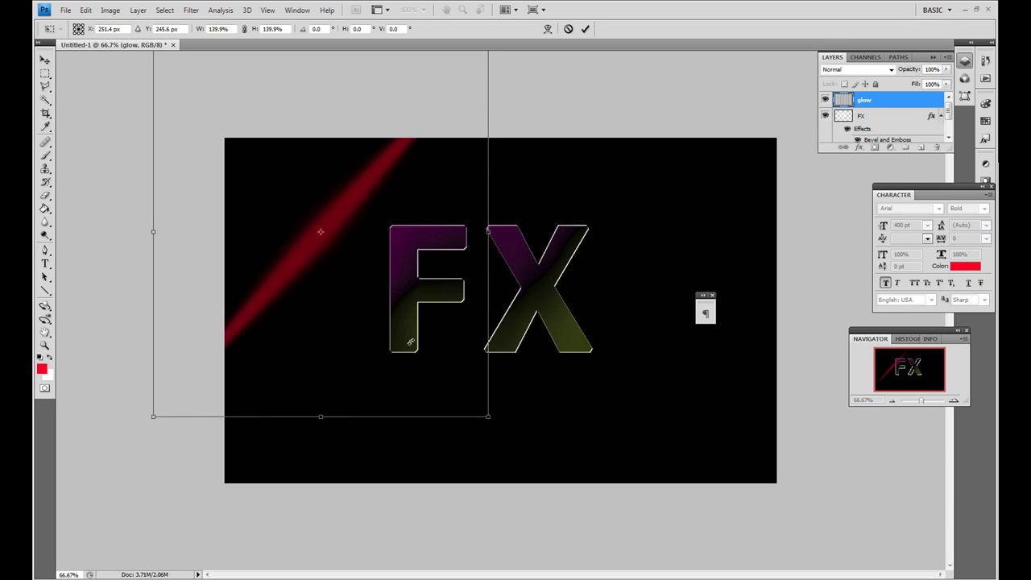
pyautogui.moveTo(488, 416)
pyautogui.mouseDown()
pyautogui.moveTo(752, 520)
pyautogui.moveTo(744, 501)
pyautogui.mouseUp()
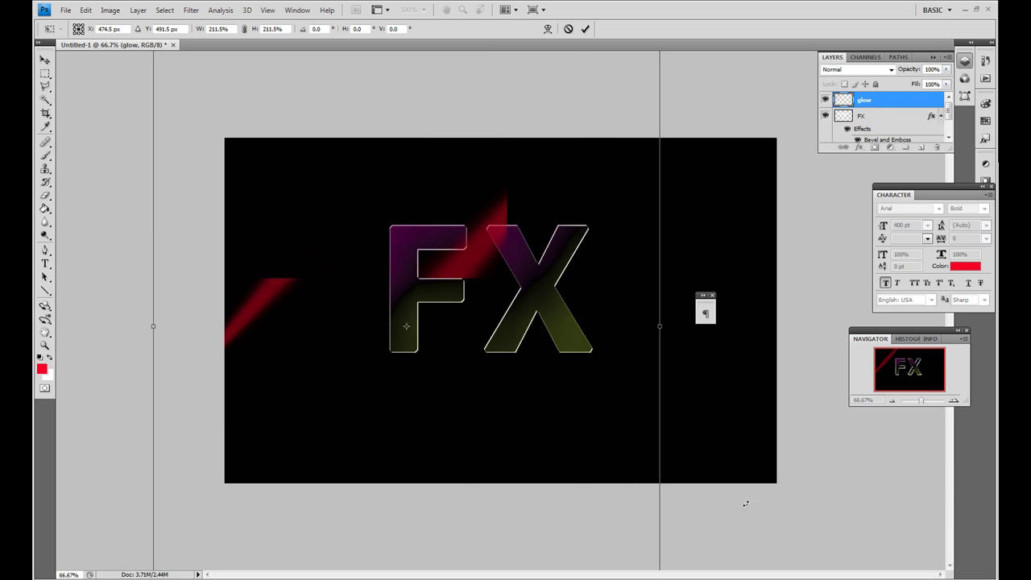
pyautogui.moveTo(553, 207); pyautogui.dragTo(804, 378)
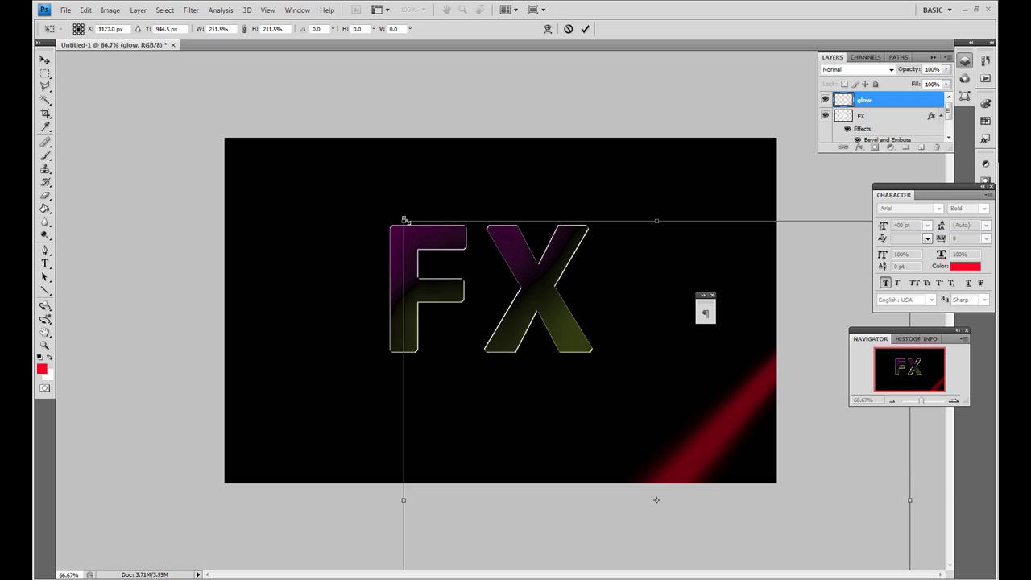
pyautogui.moveTo(405, 220); pyautogui.dragTo(246, 85)
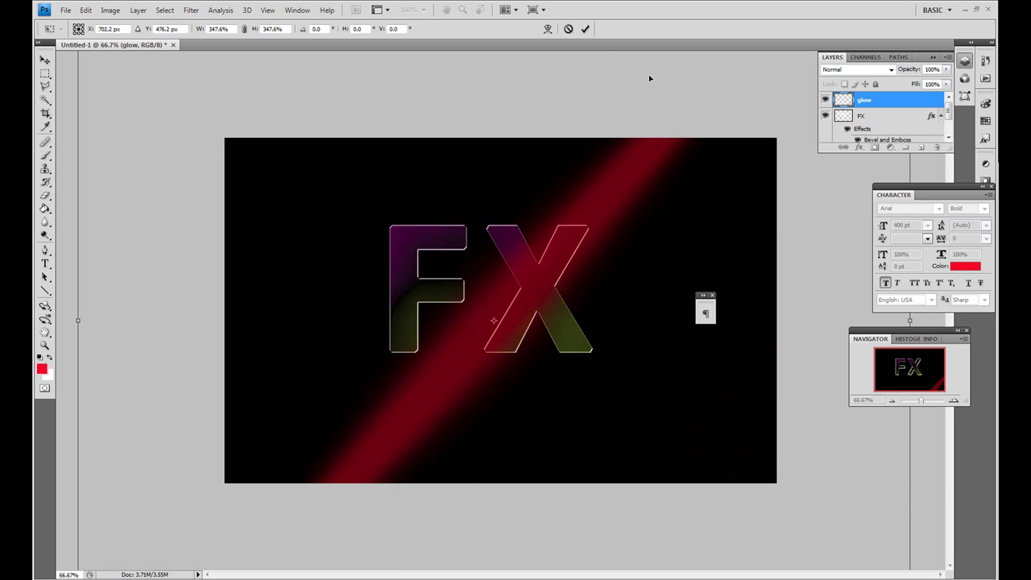
pyautogui.moveTo(616, 186); pyautogui.dragTo(412, 130)
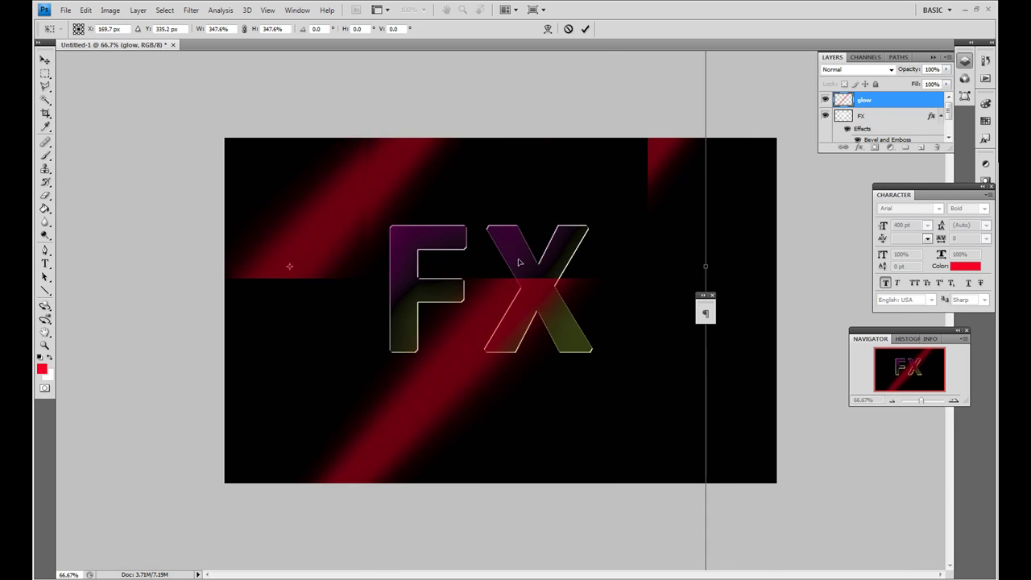
pyautogui.press('Return')
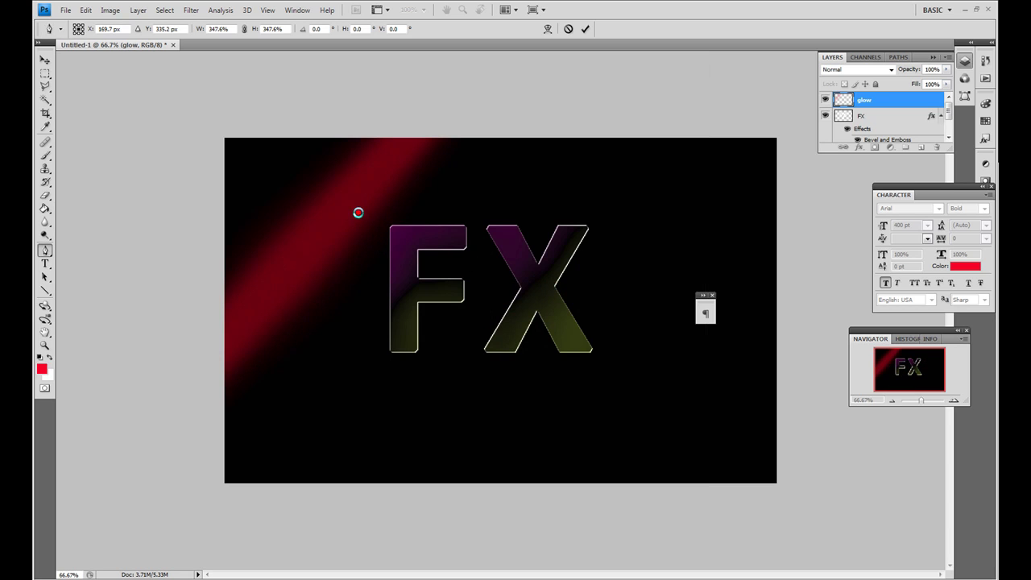
# Step: Undo a stray path point and nudge the red band up and right across the F
pyautogui.press('p')
pyautogui.moveTo(350, 211); pyautogui.dragTo(408, 217)
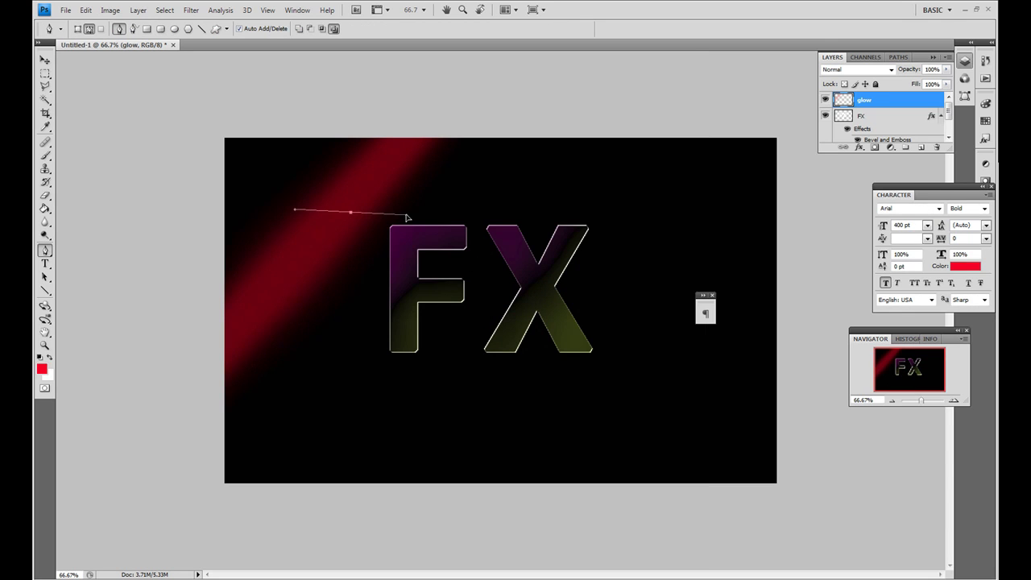
pyautogui.hotkey('ctrl', 'z')
pyautogui.press('v')
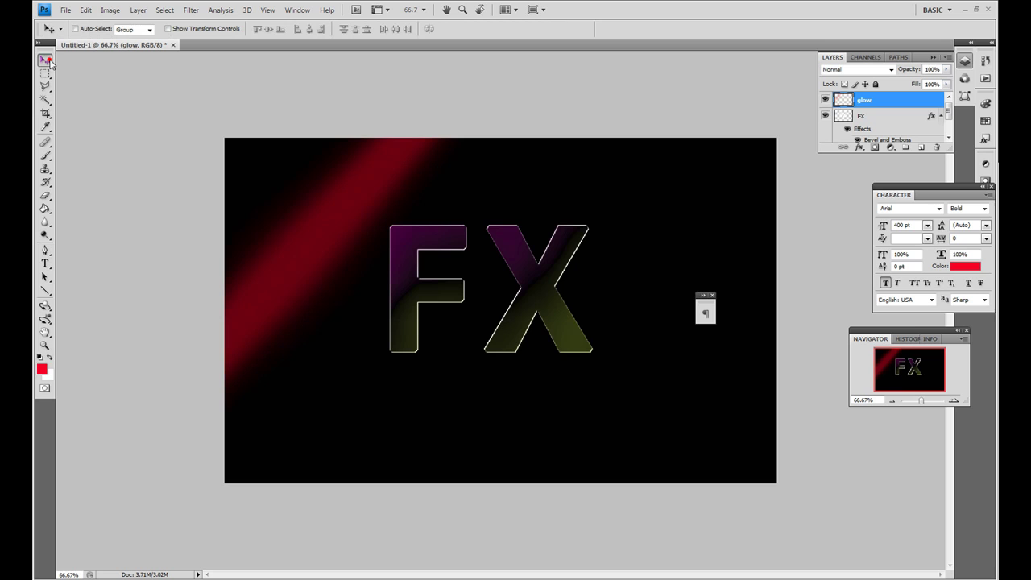
pyautogui.moveTo(322, 204); pyautogui.dragTo(387, 227)
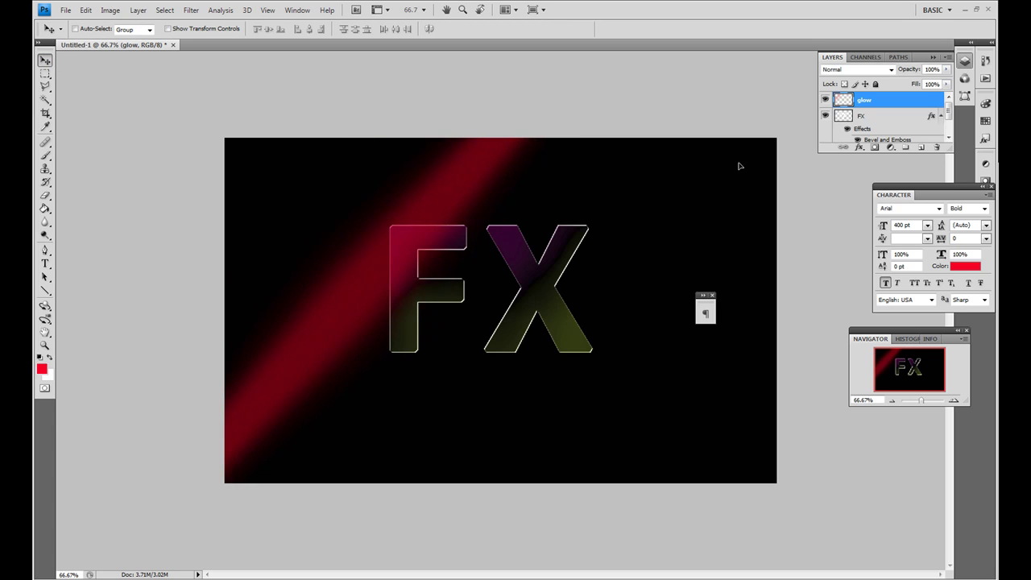
# Step: Zoom the canvas to about 33% using the Navigator slider
pyautogui.moveTo(967, 195); pyautogui.dragTo(914, 197)
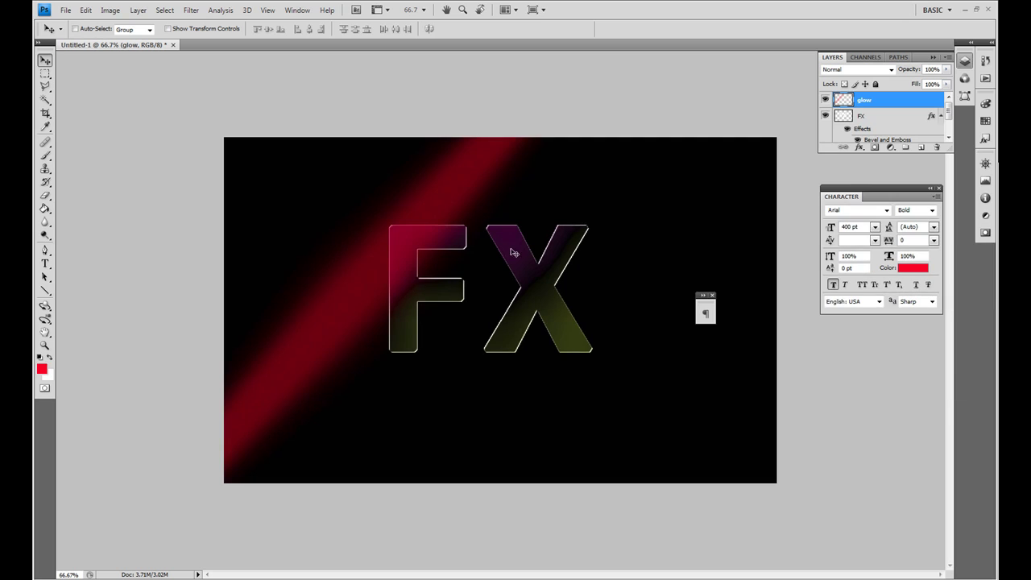
pyautogui.click(984, 166)
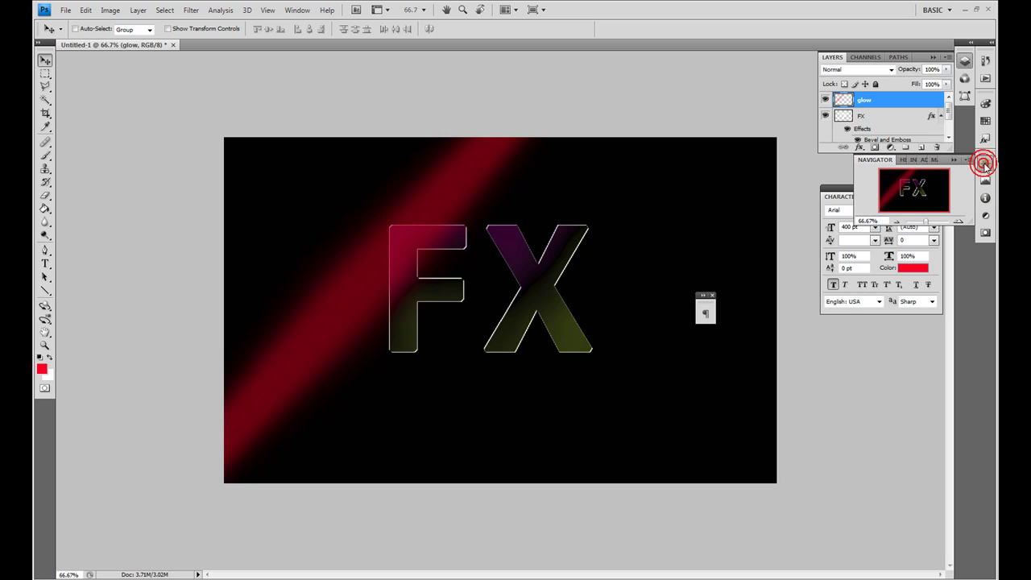
pyautogui.click(926, 224)
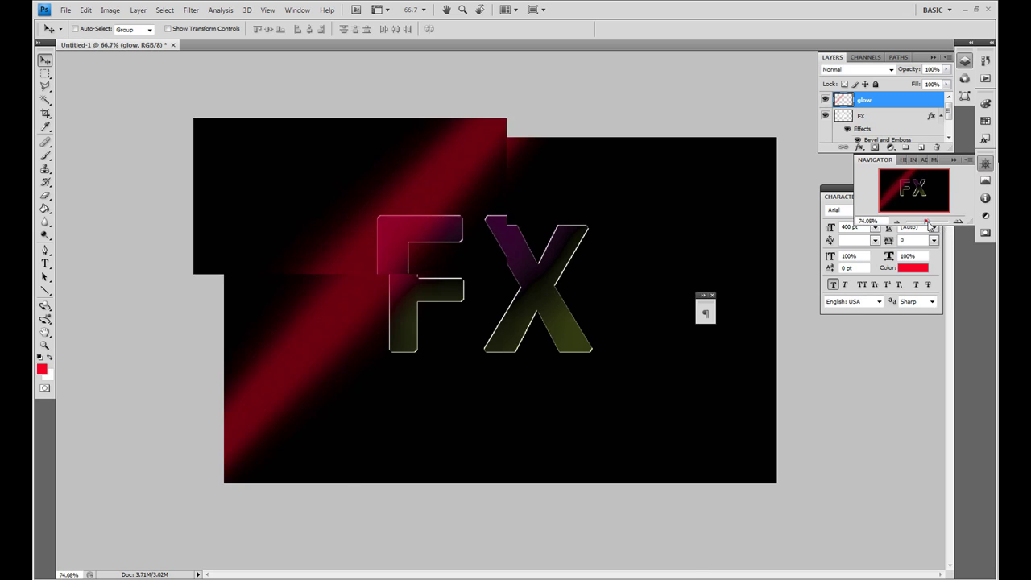
pyautogui.click(919, 224)
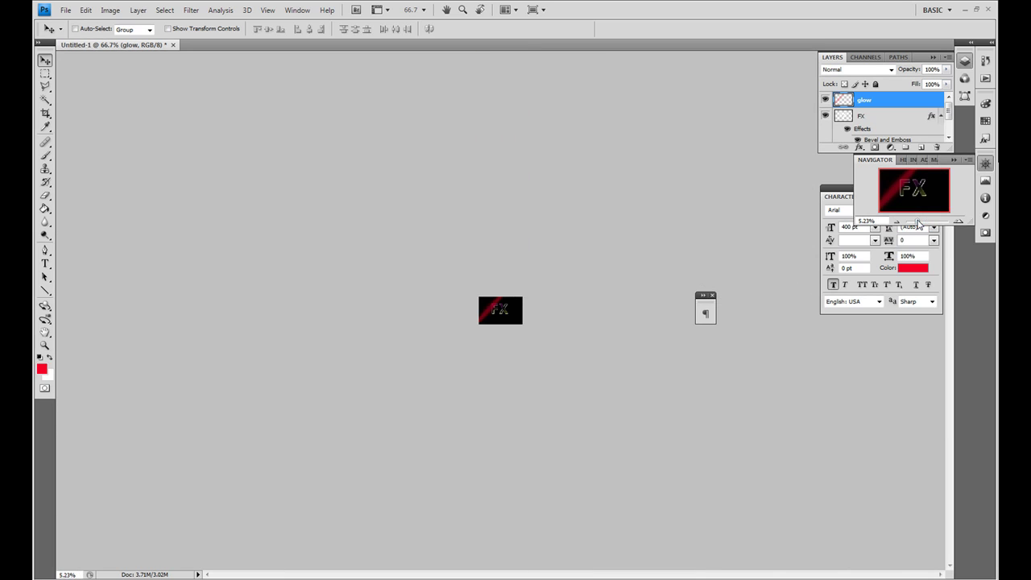
pyautogui.moveTo(916, 224); pyautogui.dragTo(925, 224)
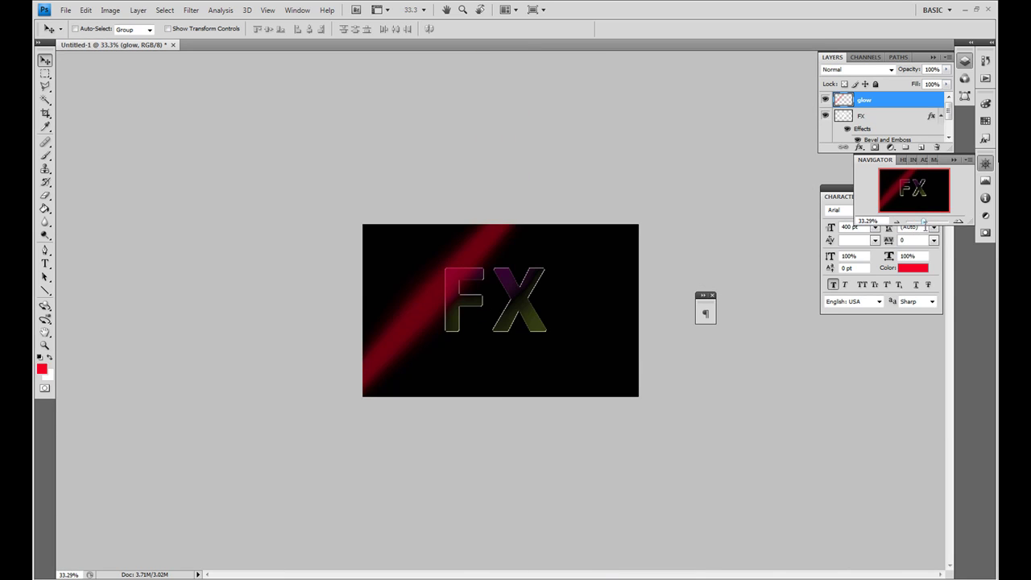
# Step: Scale and reposition the glow streak into a broad band across the upper-left corner
pyautogui.hotkey('ctrl', 't')
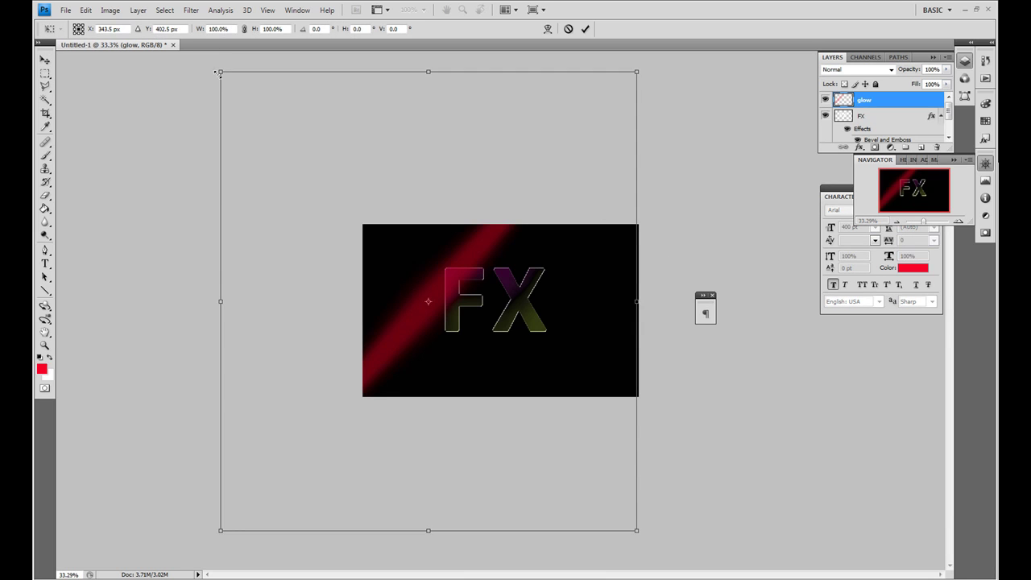
pyautogui.moveTo(219, 73)
pyautogui.mouseDown()
pyautogui.moveTo(91, 4)
pyautogui.moveTo(55, 1)
pyautogui.mouseUp()
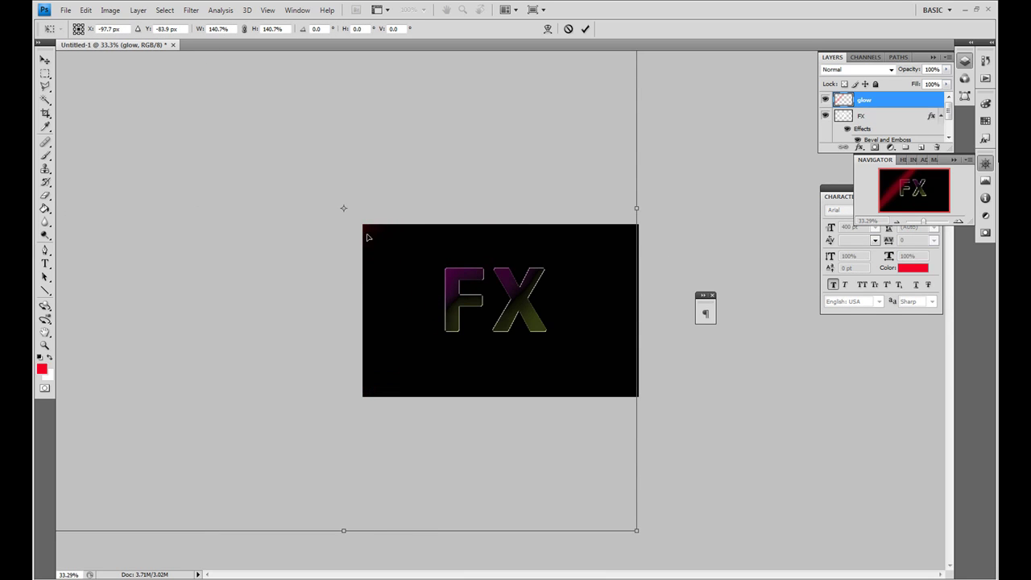
pyautogui.moveTo(299, 239)
pyautogui.mouseDown()
pyautogui.moveTo(399, 286)
pyautogui.moveTo(385, 201)
pyautogui.mouseUp()
pyautogui.moveTo(721, 488); pyautogui.dragTo(908, 577)
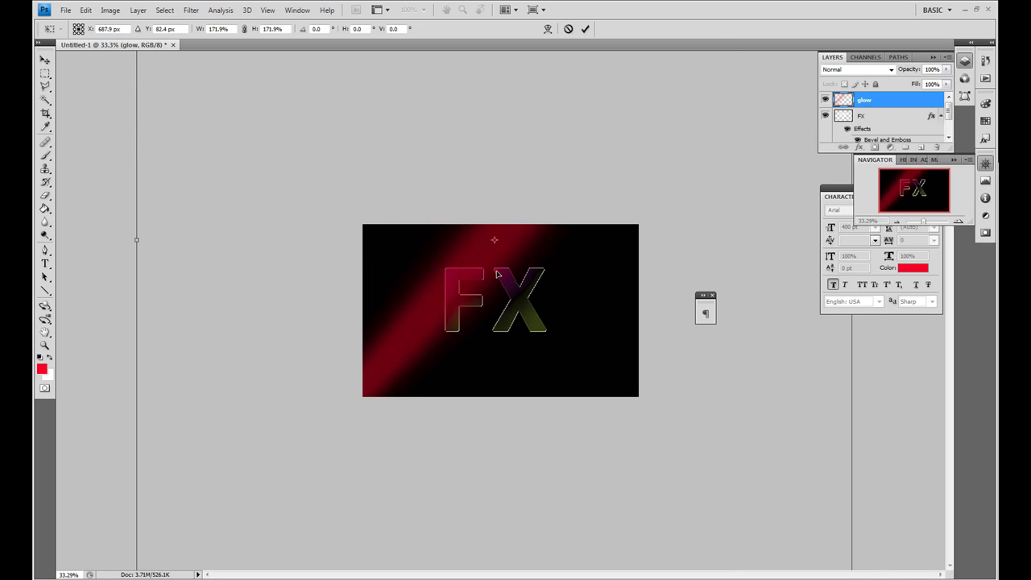
pyautogui.moveTo(487, 262); pyautogui.dragTo(427, 273)
pyautogui.doubleClick(427, 274)
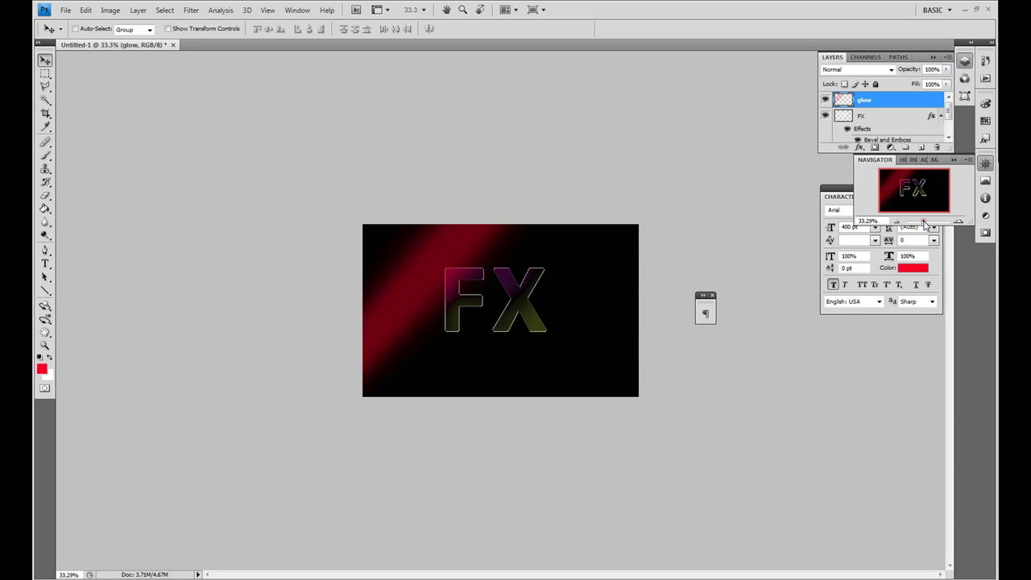
# Step: Zoom in to about 55% and move the tutorial window aside
pyautogui.moveTo(924, 222); pyautogui.dragTo(926, 223)
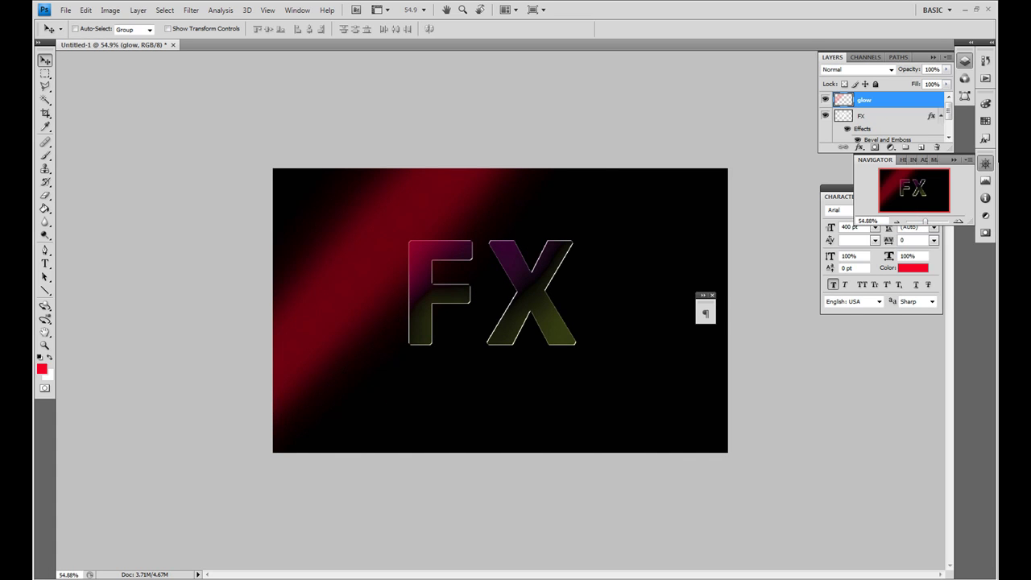
pyautogui.moveTo(33, 146); pyautogui.dragTo(643, 84)
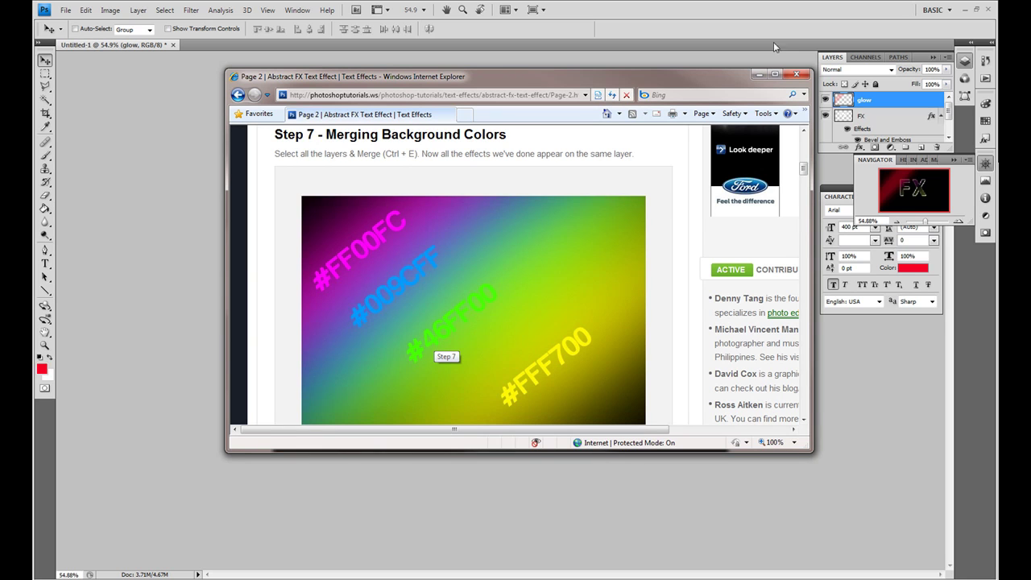
pyautogui.moveTo(655, 76); pyautogui.dragTo(182, 72)
pyautogui.click(145, 233)
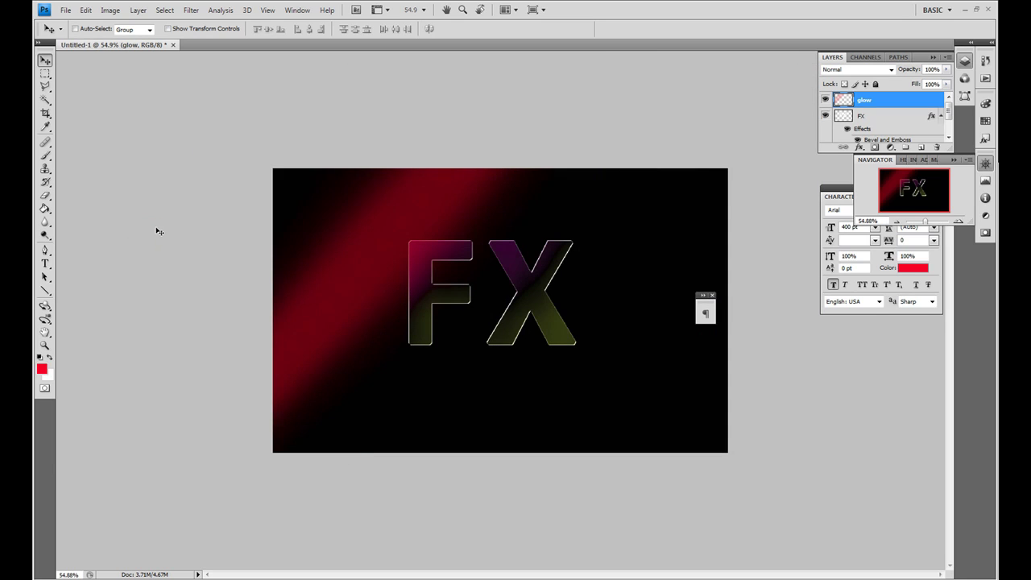
# Step: Colorize the glow band in Hue/Saturation with Hue 313 and Saturation 72
pyautogui.click(111, 10)
pyautogui.moveTo(113, 42)
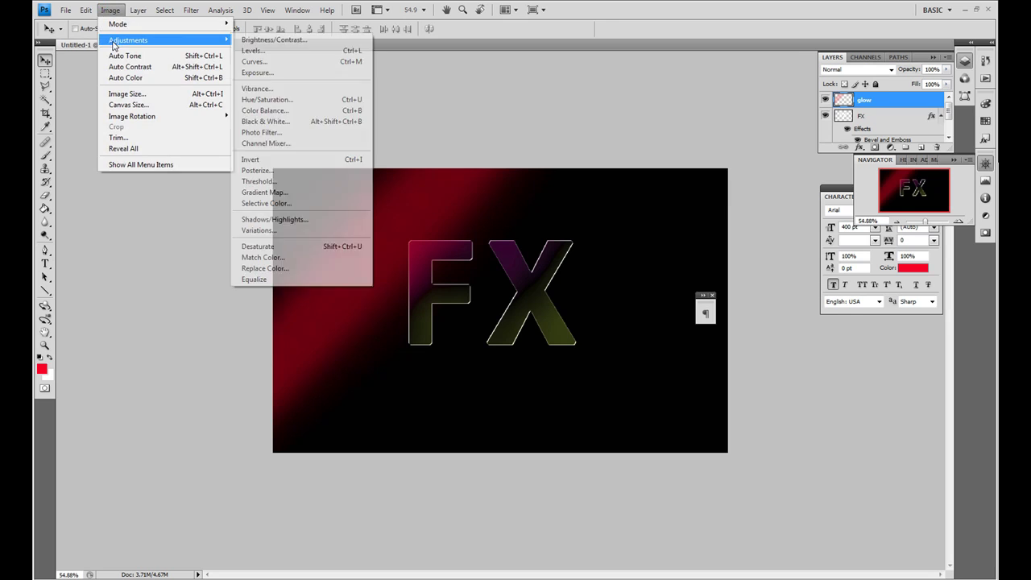
pyautogui.click(314, 99)
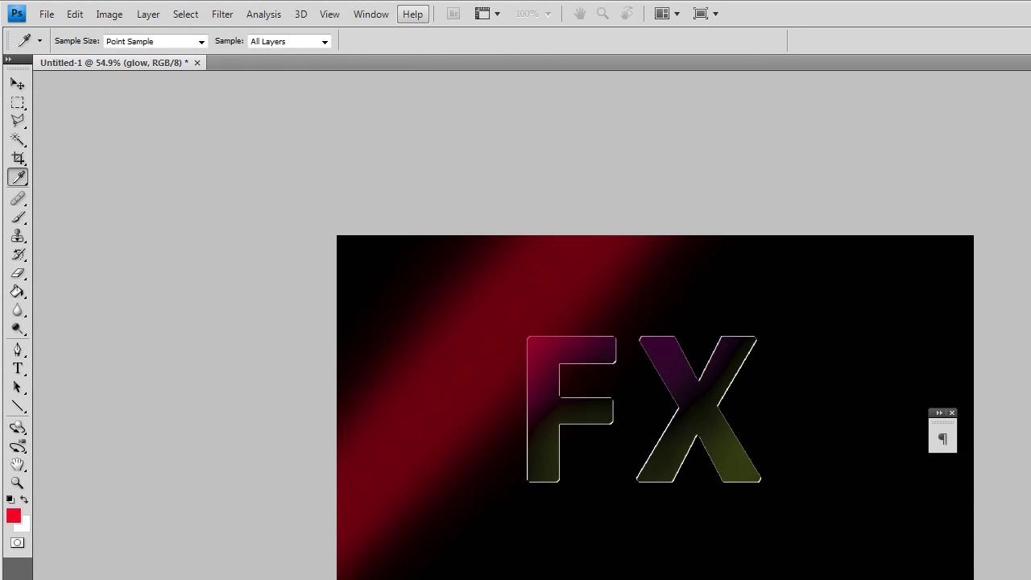
pyautogui.moveTo(304, 167); pyautogui.dragTo(235, 135)
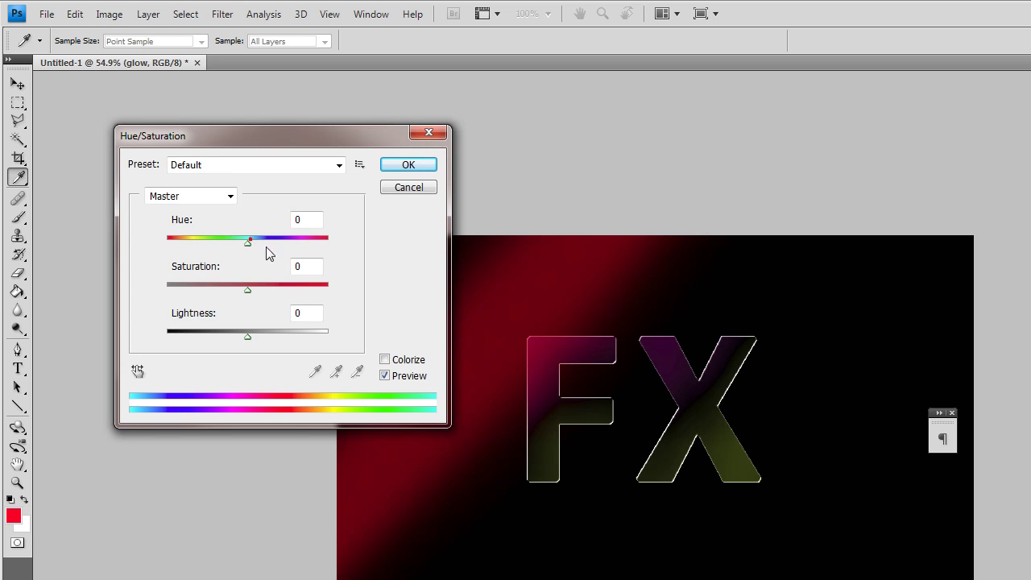
pyautogui.click(289, 241)
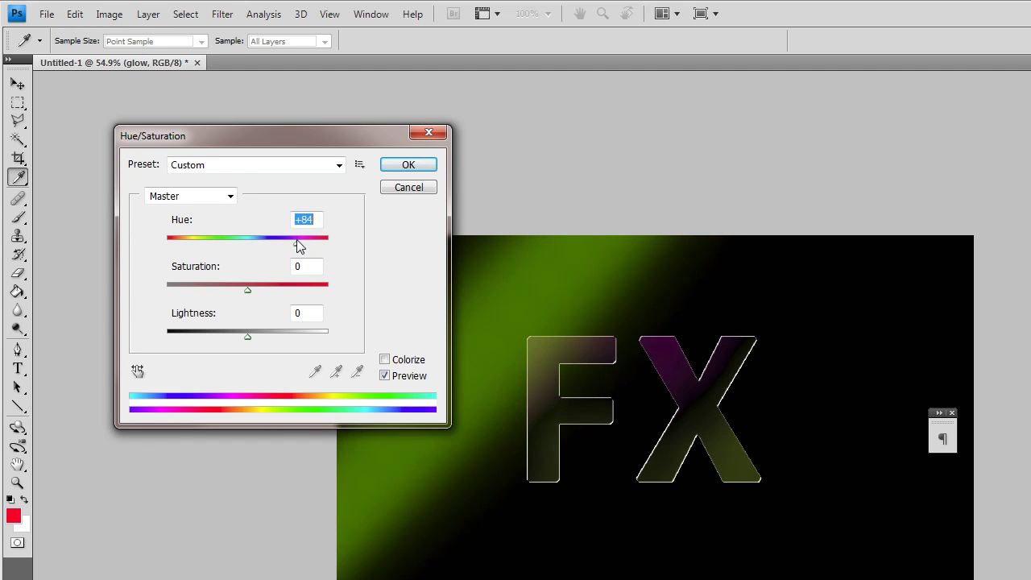
pyautogui.moveTo(297, 239); pyautogui.dragTo(236, 239)
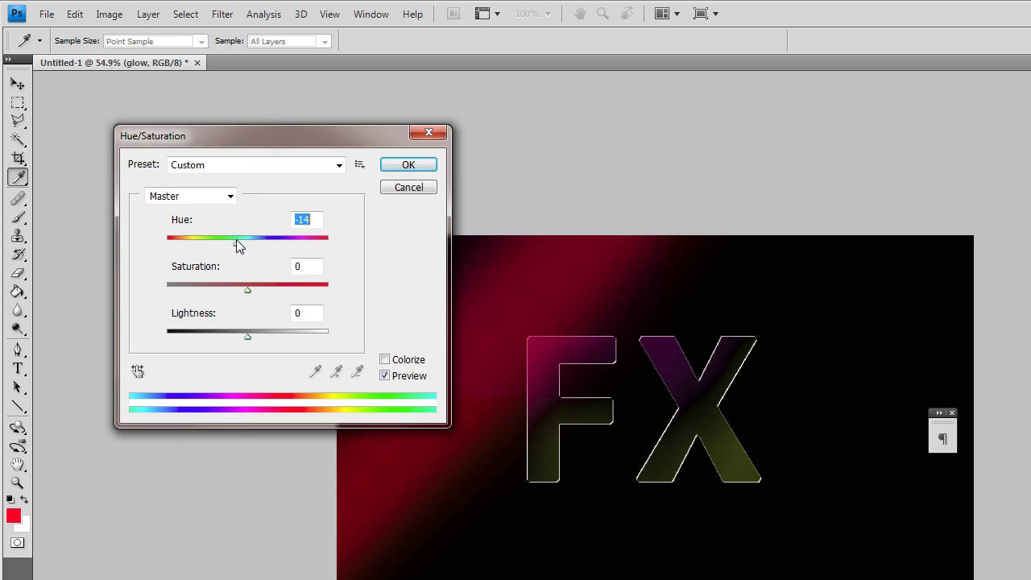
pyautogui.click(384, 359)
pyautogui.moveTo(227, 242); pyautogui.dragTo(282, 243)
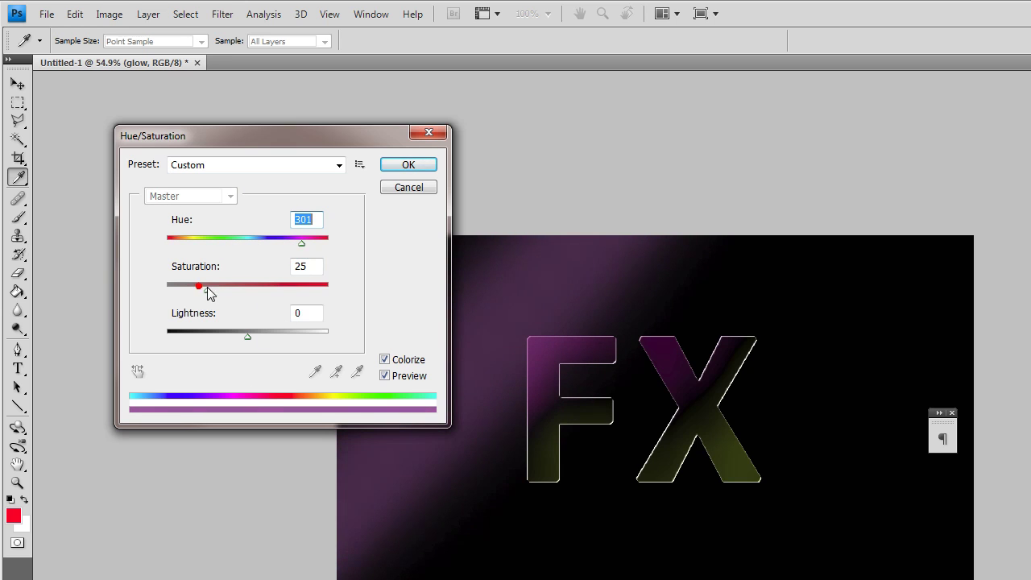
pyautogui.moveTo(211, 293); pyautogui.dragTo(282, 298)
pyautogui.moveTo(302, 243); pyautogui.dragTo(308, 246)
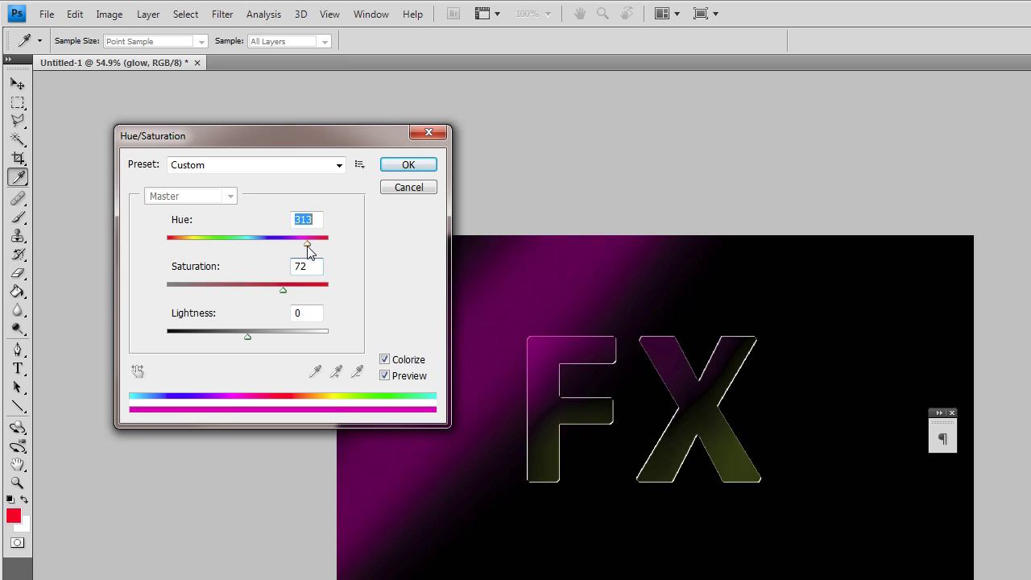
pyautogui.click(400, 167)
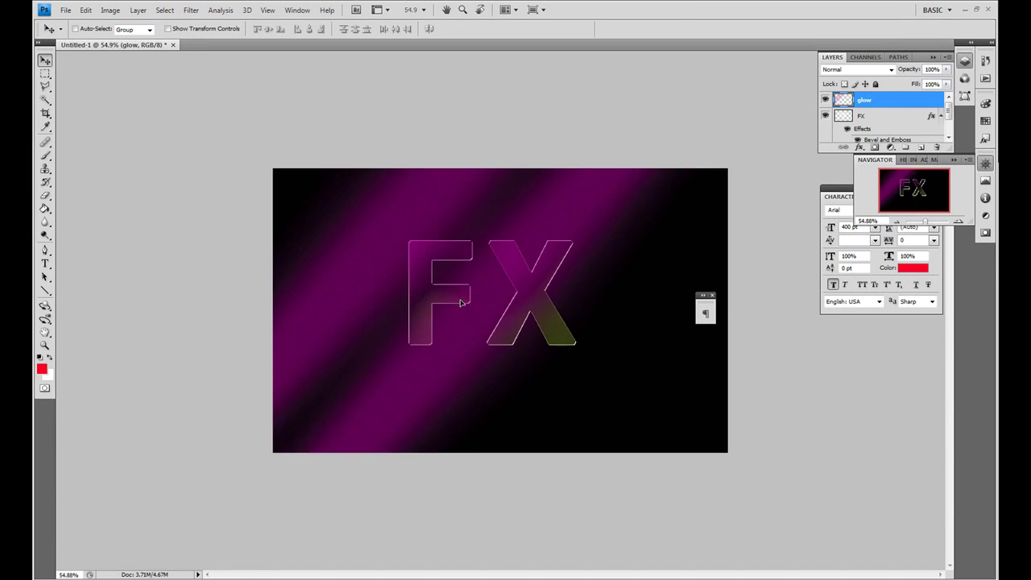
# Step: Undo the extra magenta stripes and duplicate the glow layer as 'glow copy'
pyautogui.hotkey('ctrl', 'z')
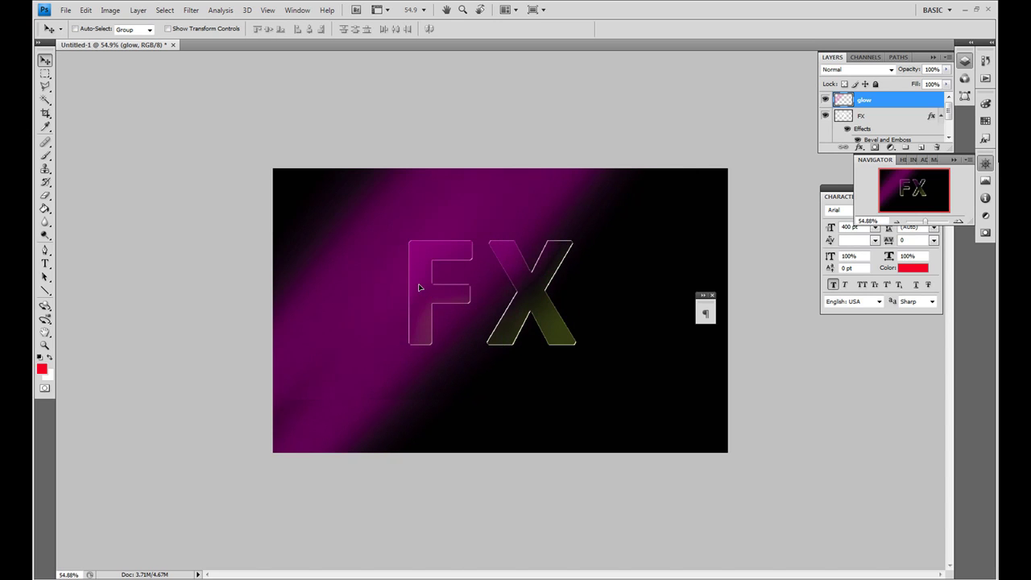
pyautogui.hotkey('ctrl', 'j')
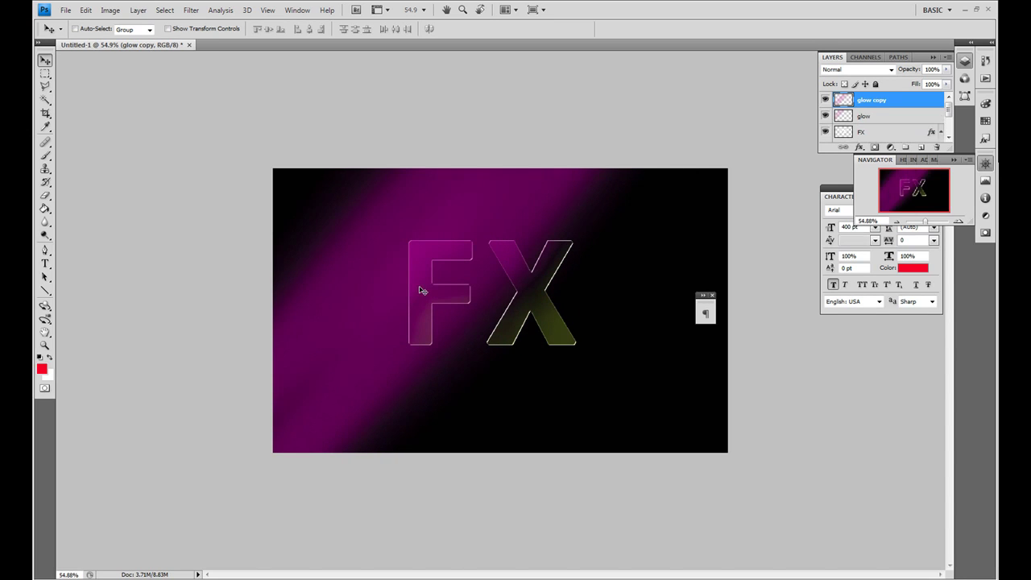
pyautogui.click(110, 10)
# Step: Colorize the glow copy cyan with Hue 185 and Saturation 100
pyautogui.moveTo(129, 40)
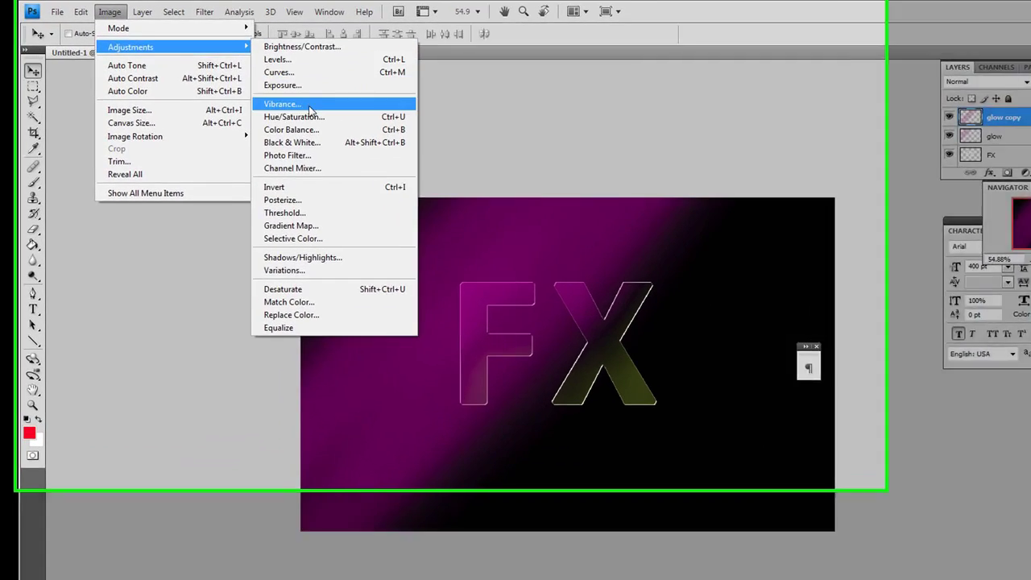
pyautogui.click(267, 99)
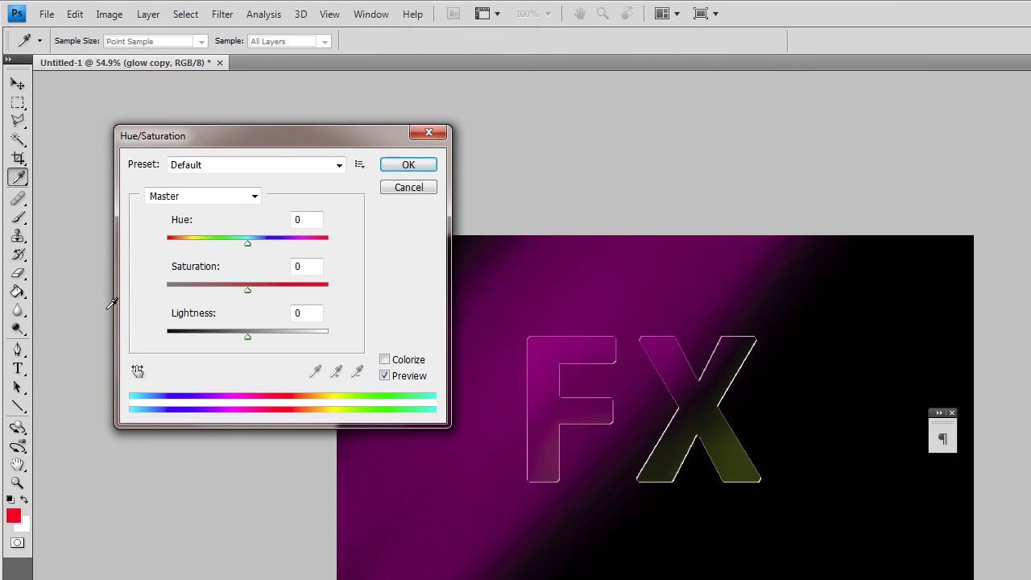
pyautogui.click(385, 360)
pyautogui.moveTo(205, 289); pyautogui.dragTo(328, 288)
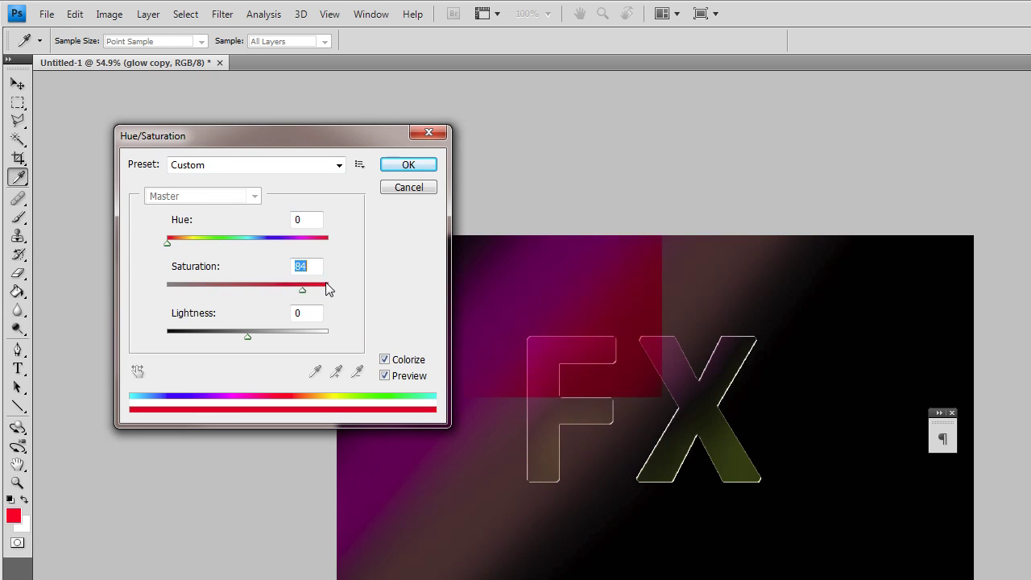
pyautogui.click(250, 238)
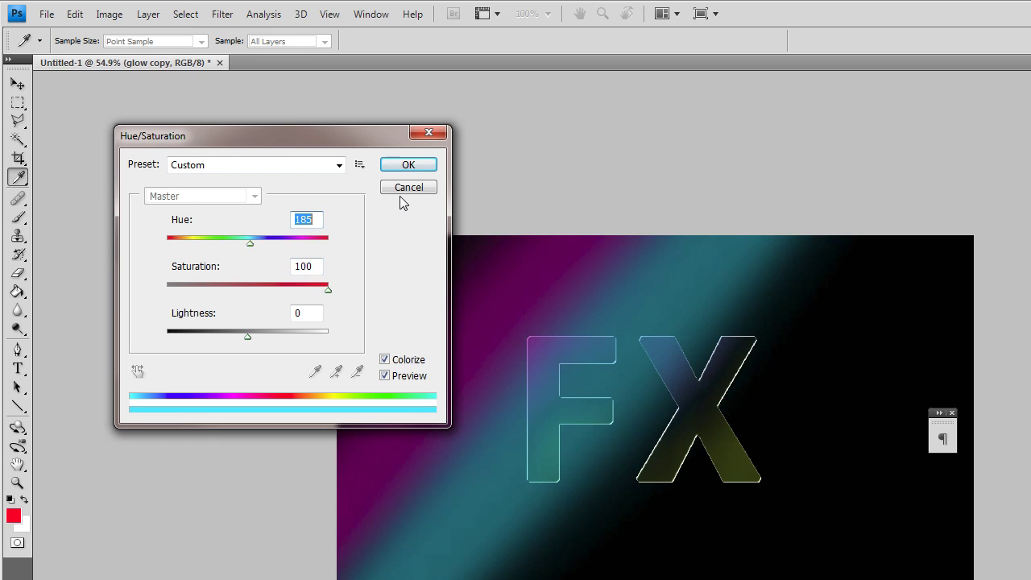
pyautogui.click(408, 165)
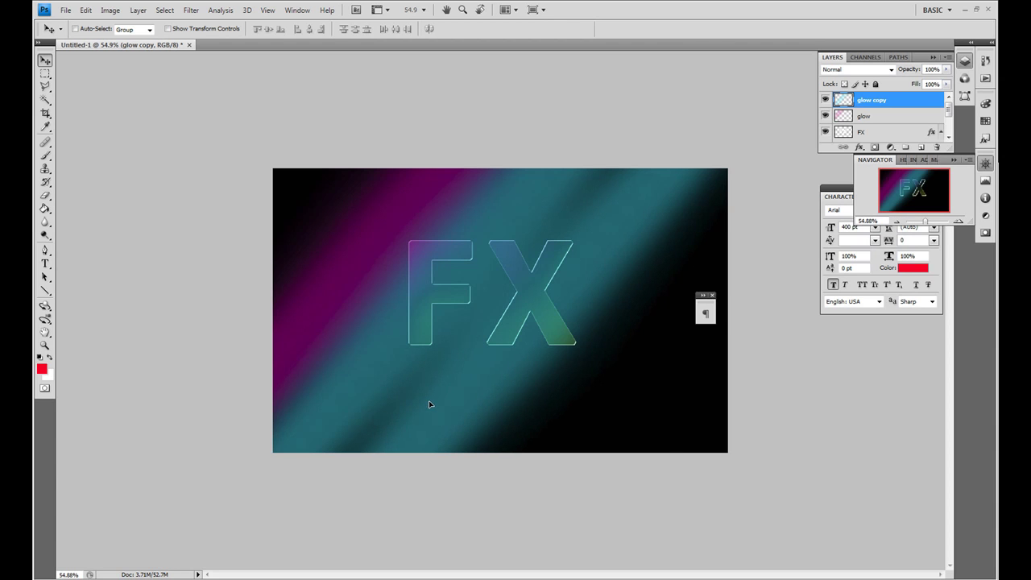
# Step: Duplicate the glow copy, colorize it green (Hue 110, Saturation 97), and nudge it slightly
pyautogui.hotkey('ctrl', 'j')
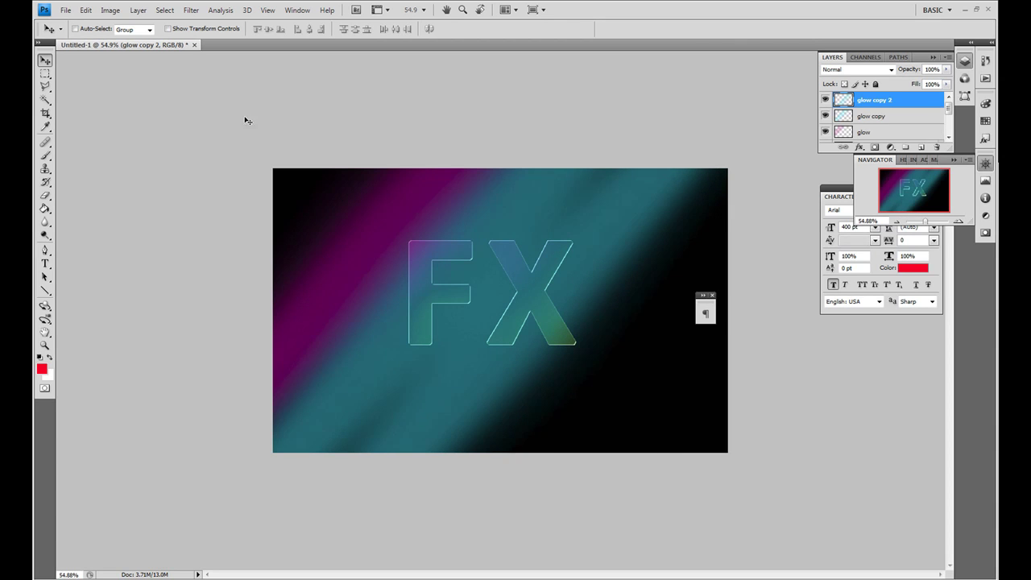
pyautogui.click(110, 10)
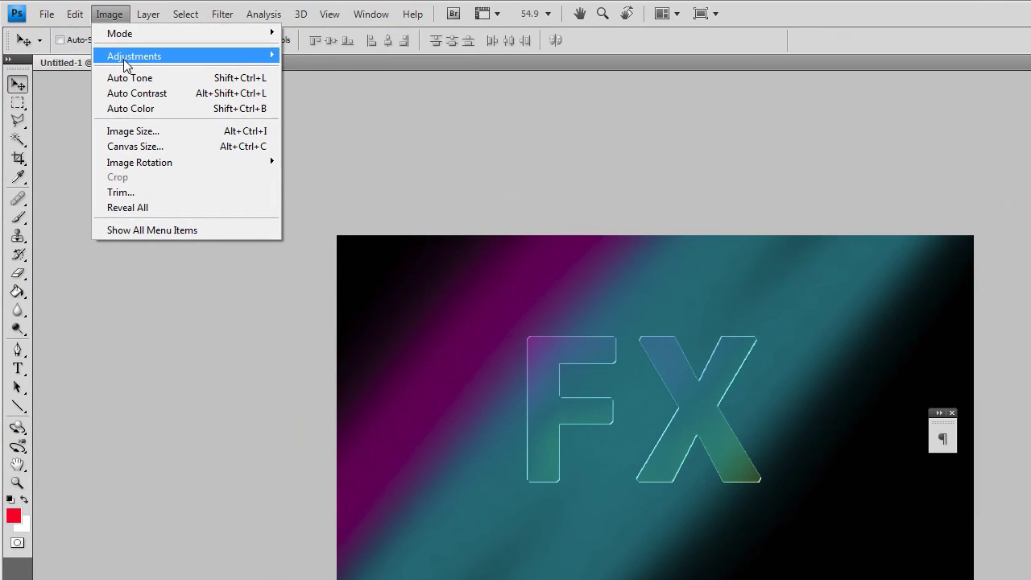
pyautogui.moveTo(234, 44)
pyautogui.click(321, 138)
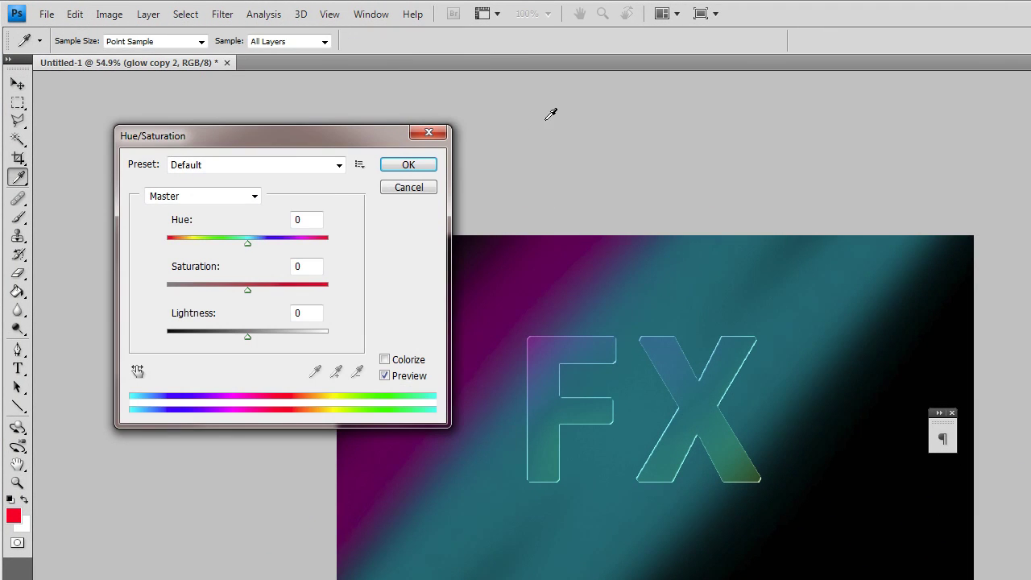
pyautogui.click(385, 359)
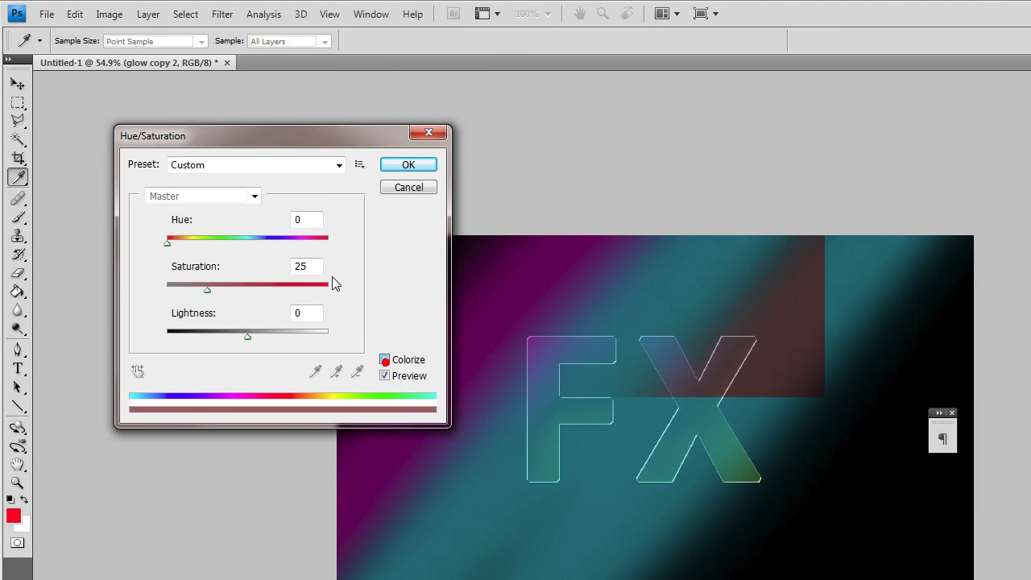
pyautogui.click(326, 284)
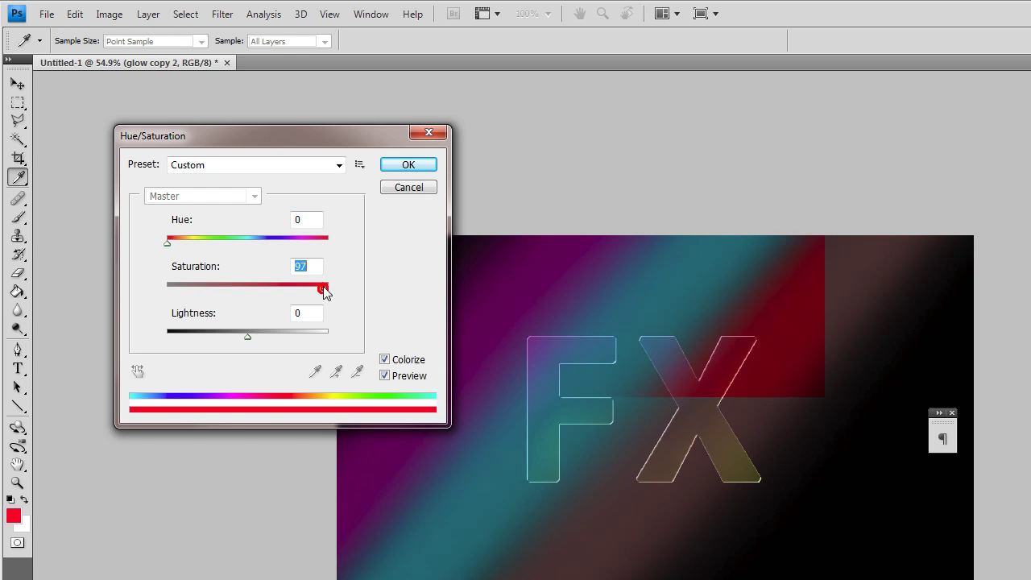
pyautogui.click(222, 240)
pyautogui.click(220, 240)
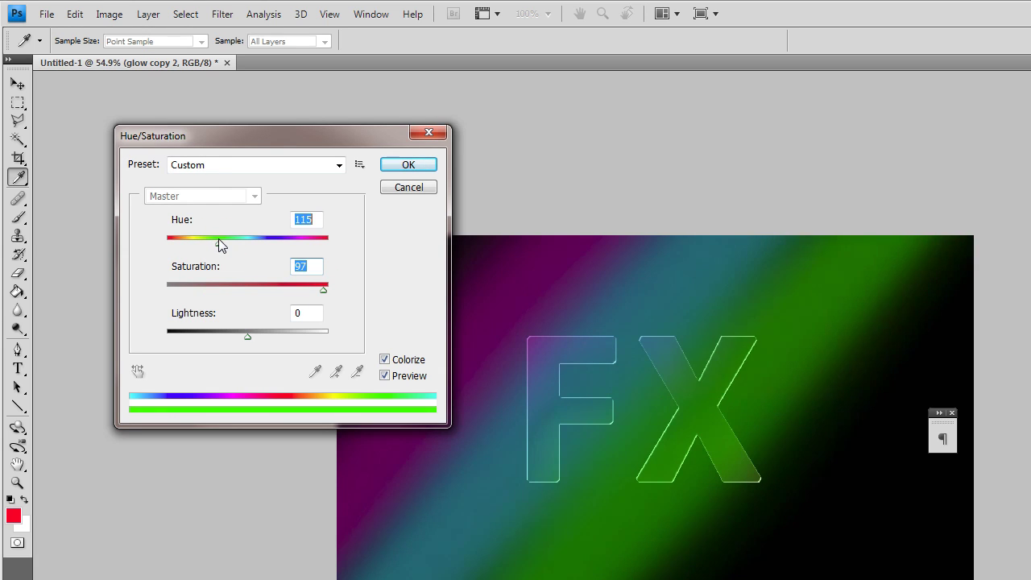
pyautogui.moveTo(228, 240); pyautogui.dragTo(216, 240)
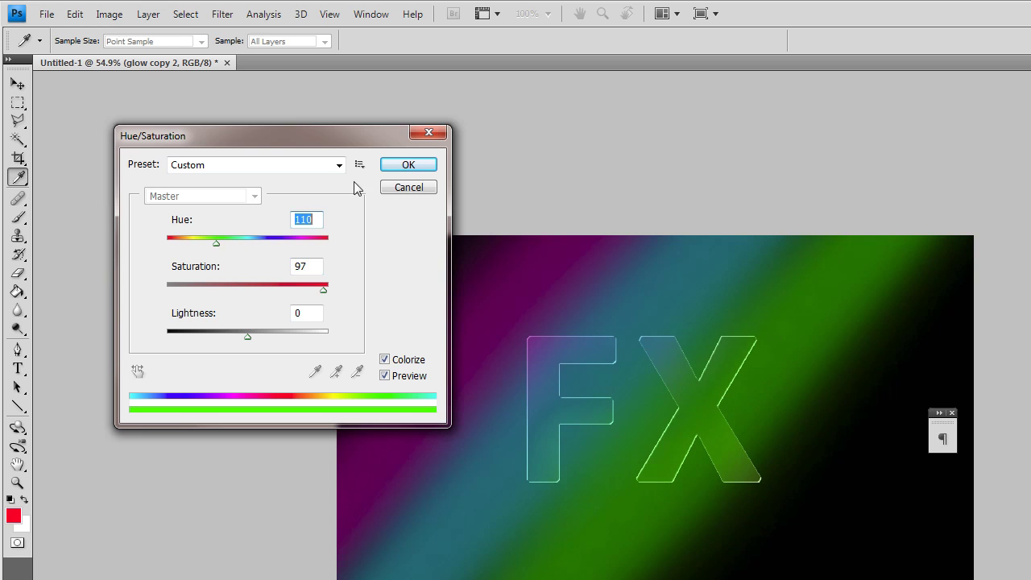
pyautogui.click(416, 163)
pyautogui.press('v')
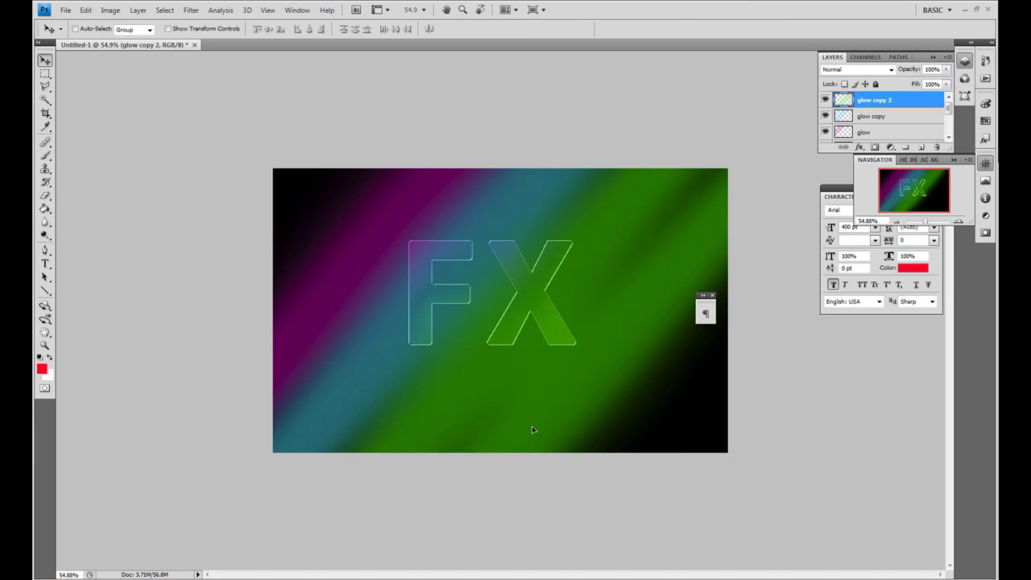
pyautogui.moveTo(532, 429); pyautogui.dragTo(526, 422)
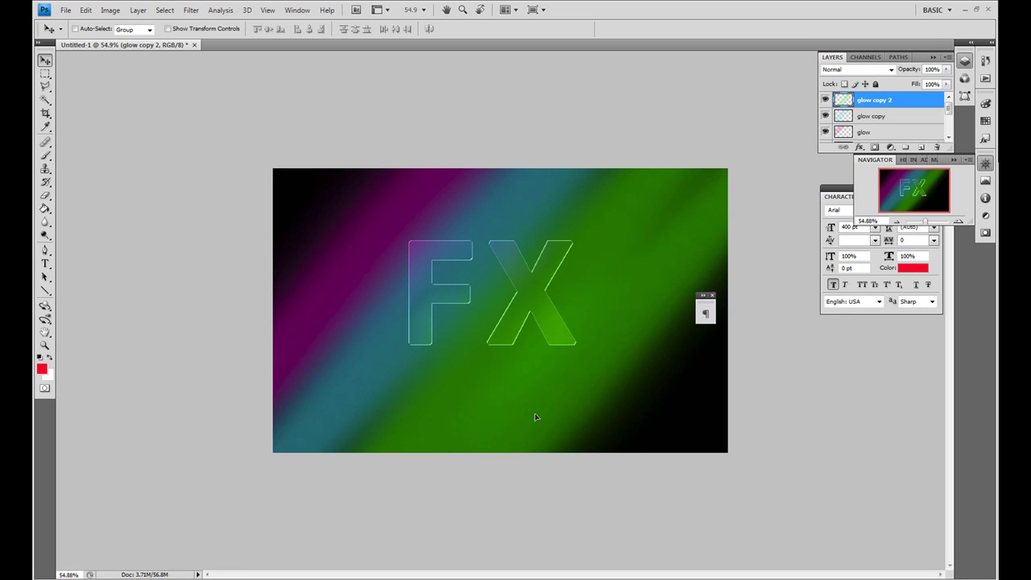
# Step: Duplicate the green glow layer and turn on Colorize in Hue/Saturation
pyautogui.hotkey('ctrl', 'j')
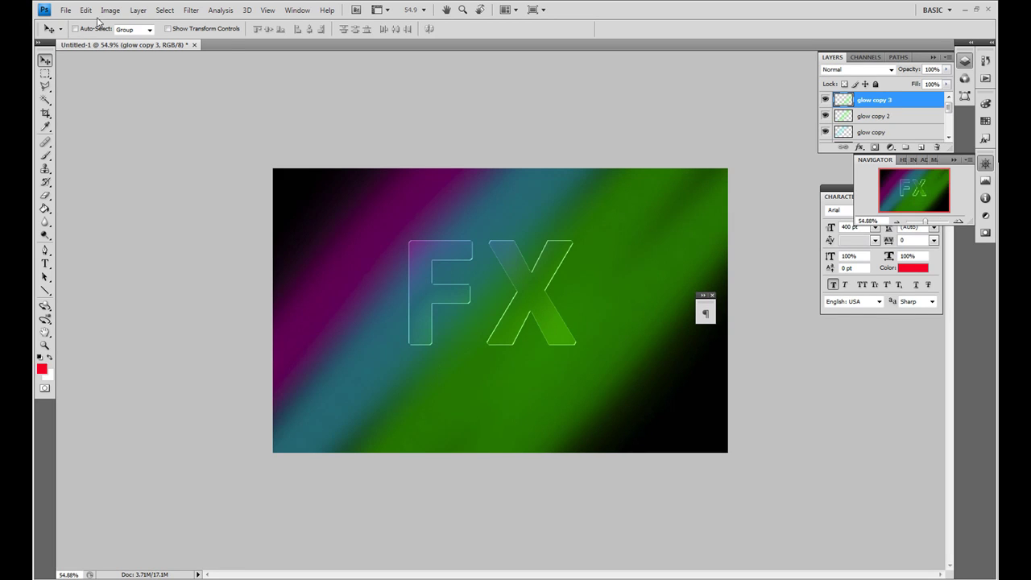
pyautogui.click(109, 11)
pyautogui.moveTo(113, 41)
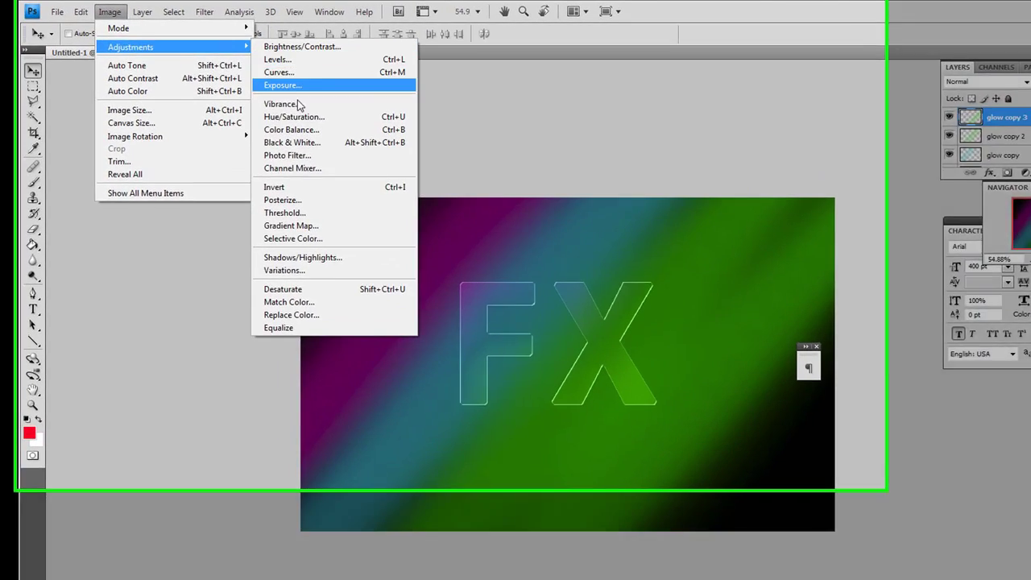
pyautogui.click(270, 100)
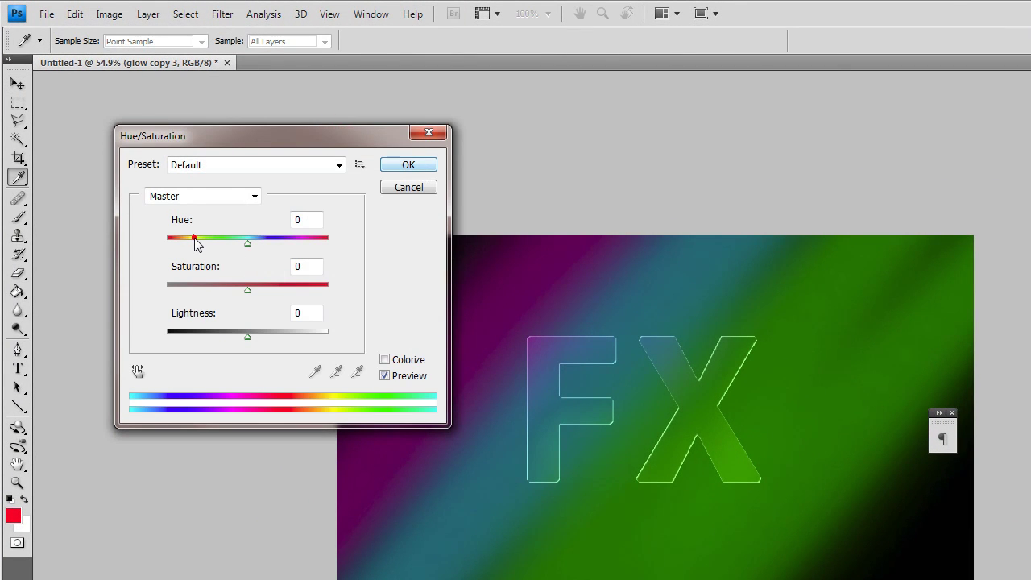
pyautogui.click(193, 238)
pyautogui.click(195, 242)
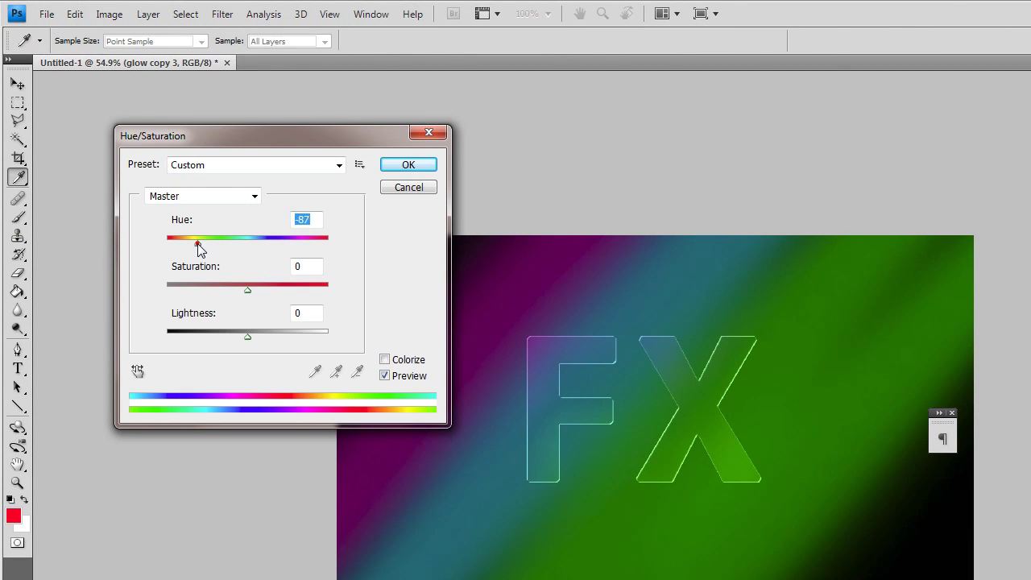
pyautogui.click(384, 360)
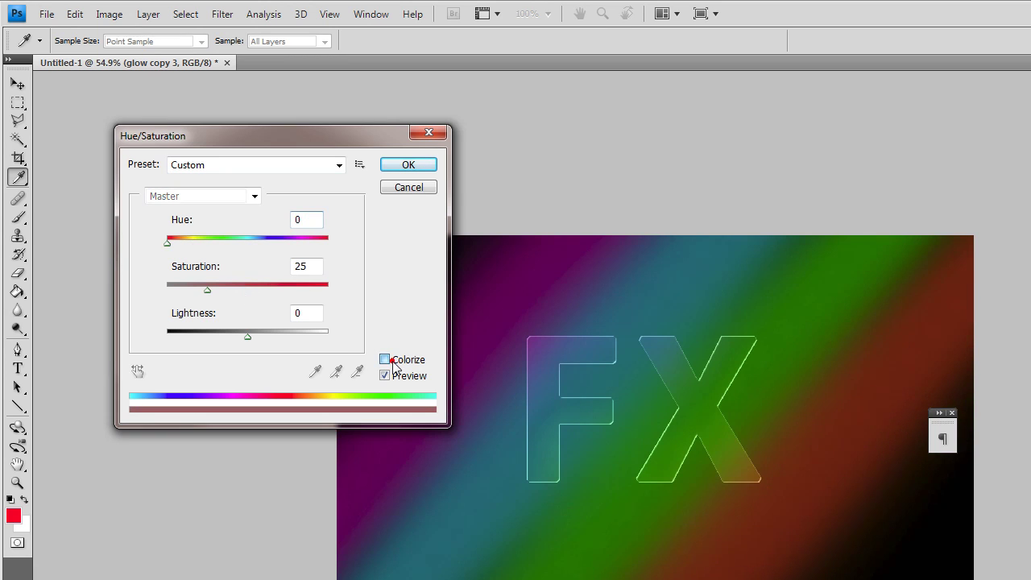
# Step: Tint the new copy yellow with Saturation 100 and Hue 59
pyautogui.click(207, 289)
pyautogui.moveTo(207, 292); pyautogui.dragTo(330, 288)
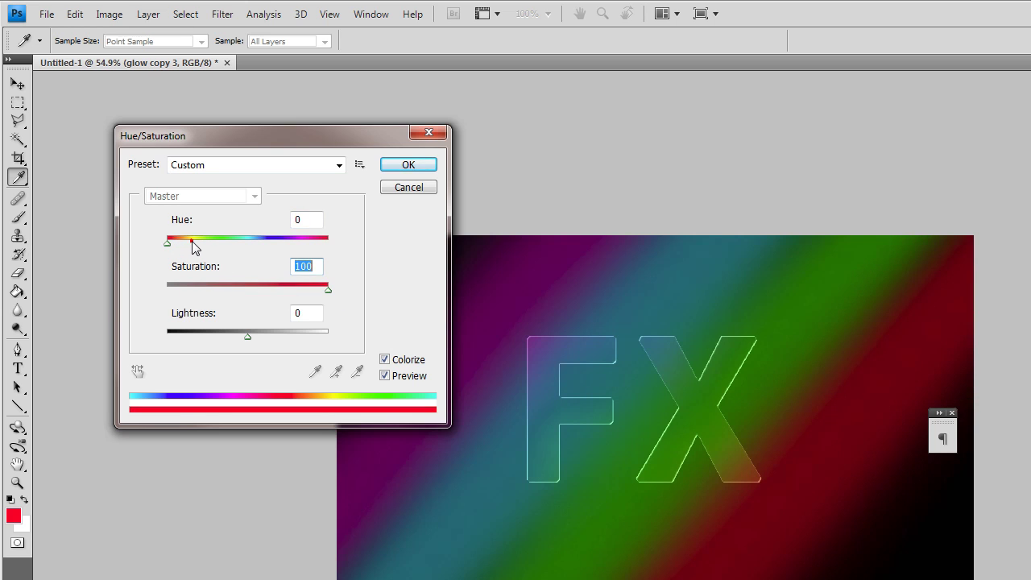
pyautogui.click(193, 240)
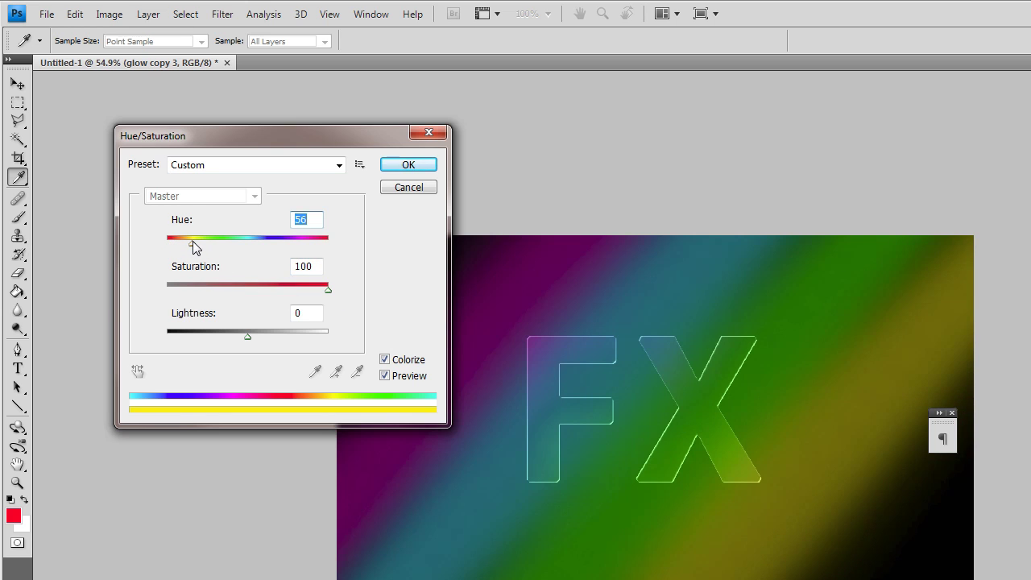
pyautogui.moveTo(193, 241); pyautogui.dragTo(197, 244)
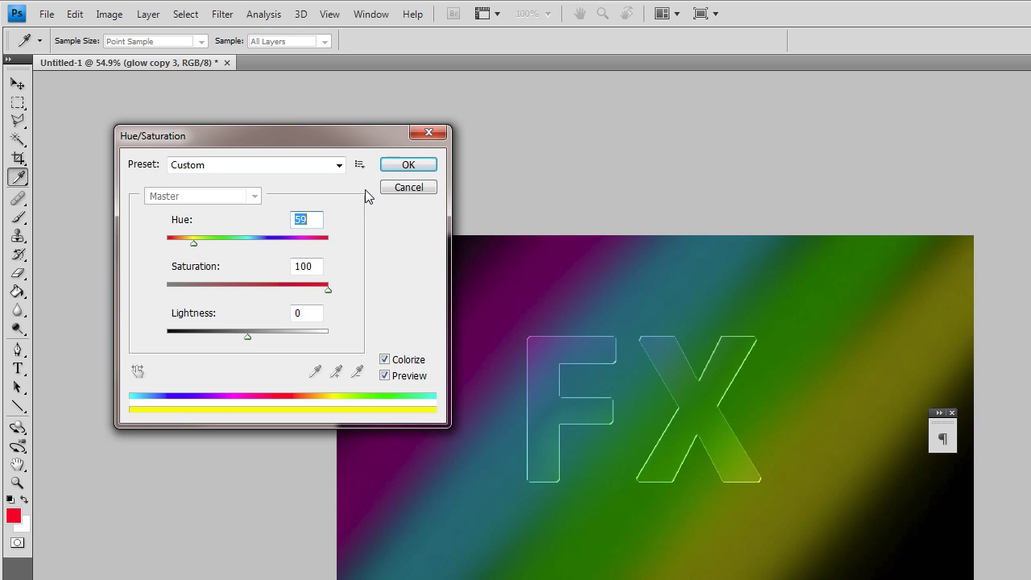
pyautogui.click(408, 165)
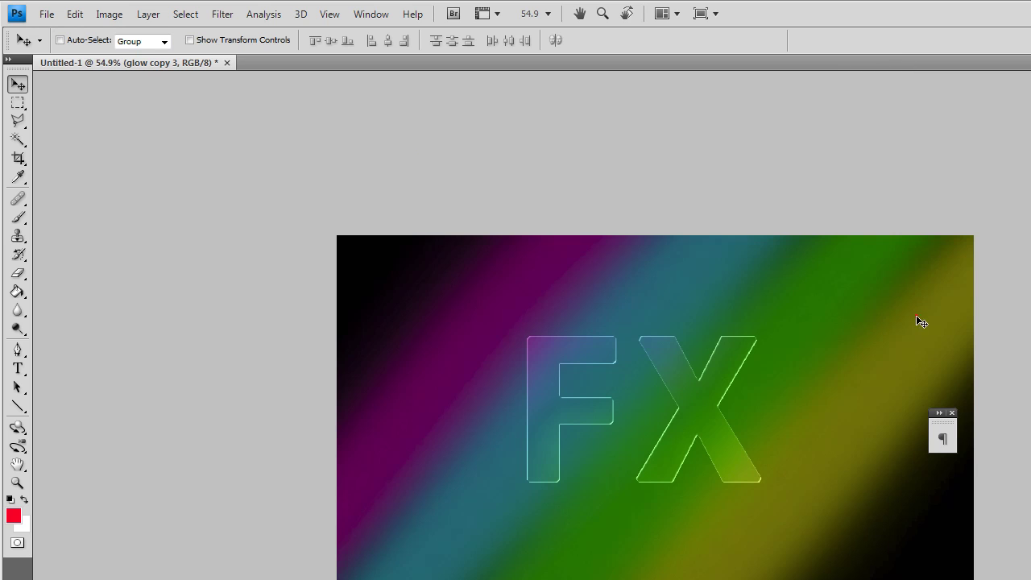
pyautogui.click(911, 312)
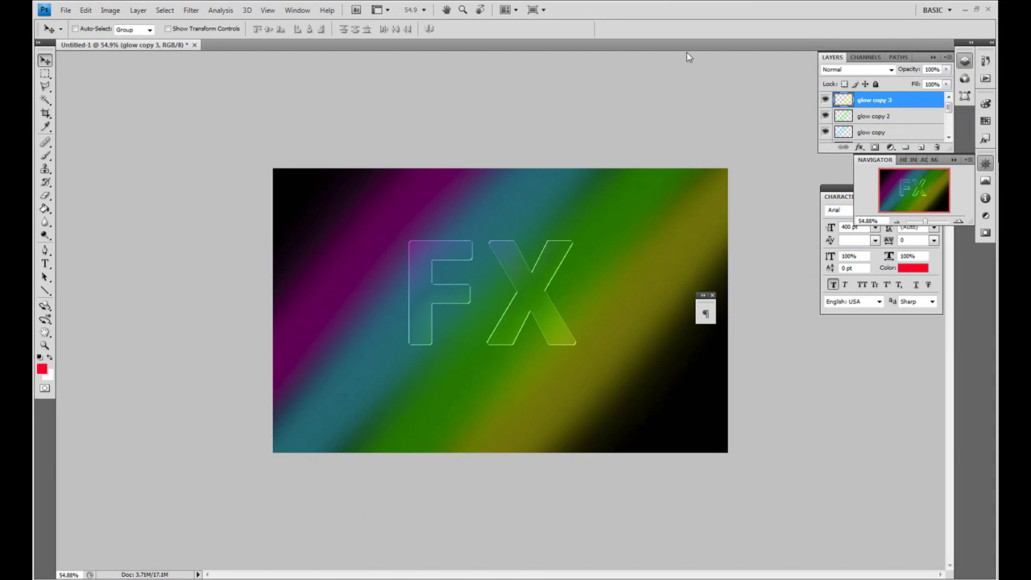
# Step: Merge the coloured glow copies into 'glow', shift the stripes slightly, and reapply the last filter
pyautogui.scroll(-3, 926, 109)
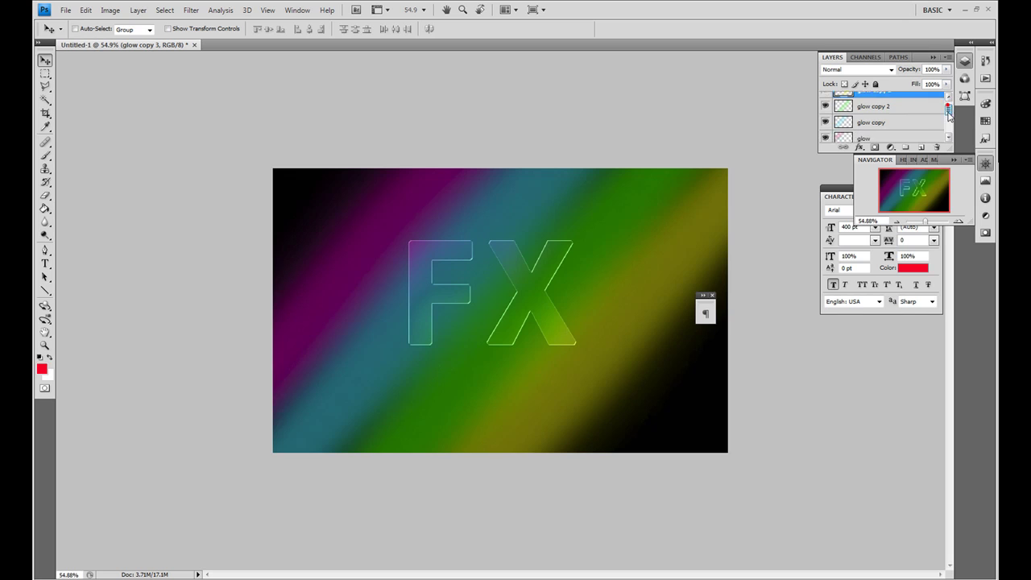
pyautogui.scroll(3, 930, 109)
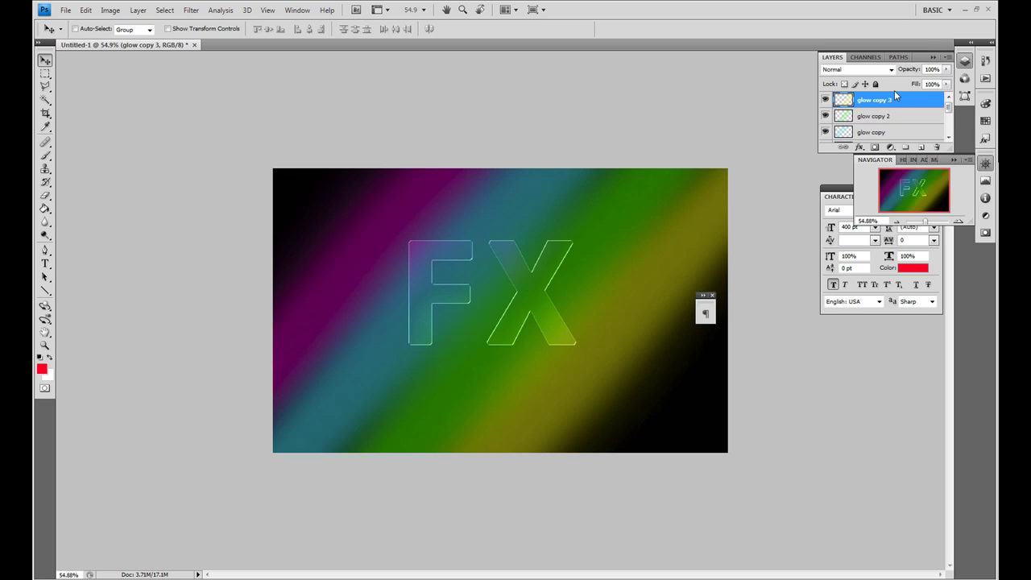
pyautogui.press('Delete')
pyautogui.press('Delete')
pyautogui.press('Delete')
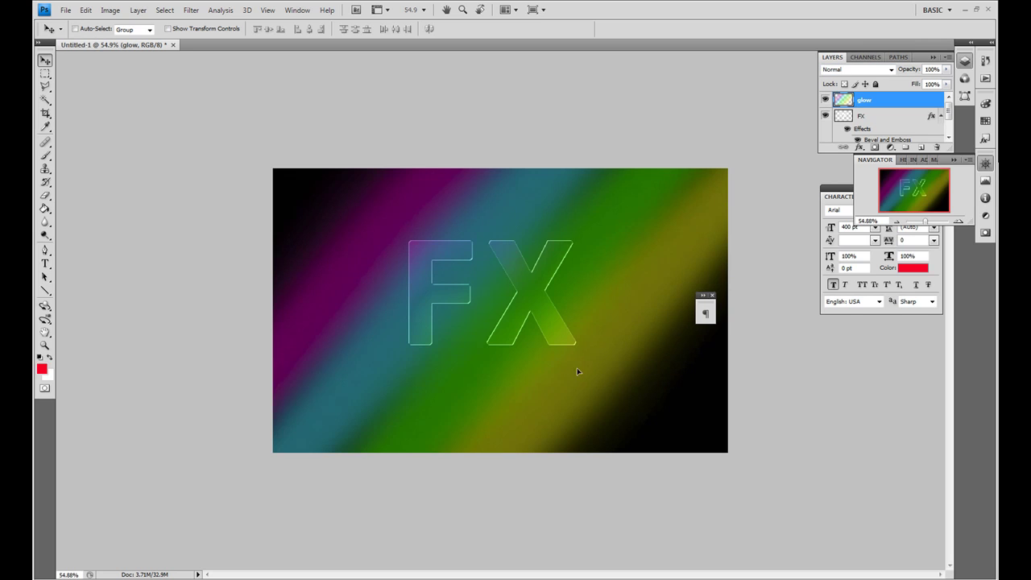
pyautogui.moveTo(546, 411); pyautogui.dragTo(434, 528)
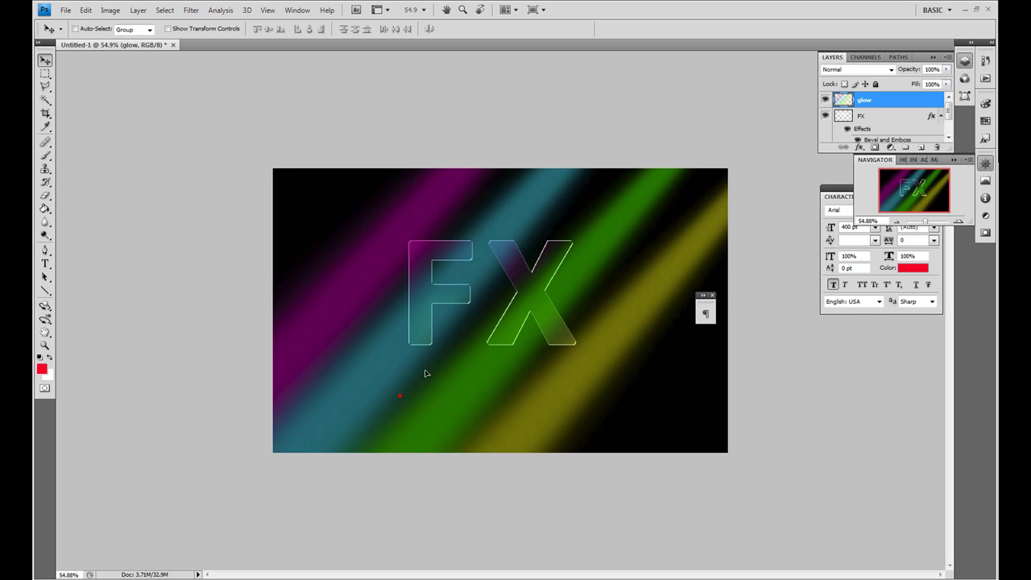
pyautogui.hotkey('ctrl', 'f')
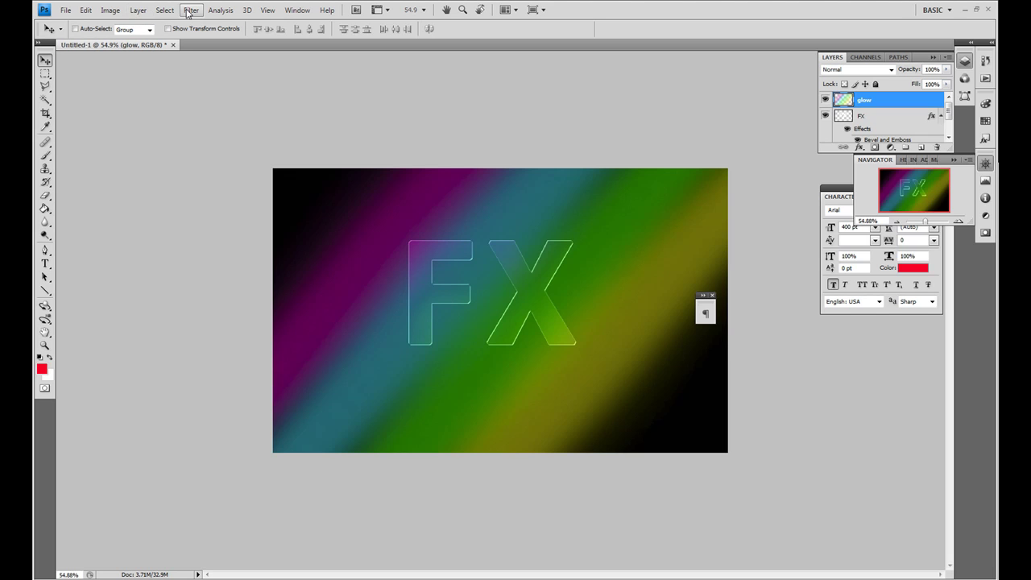
# Step: Apply a Gaussian Blur of about 66.4 pixels radius to the glow layer
pyautogui.click(189, 11)
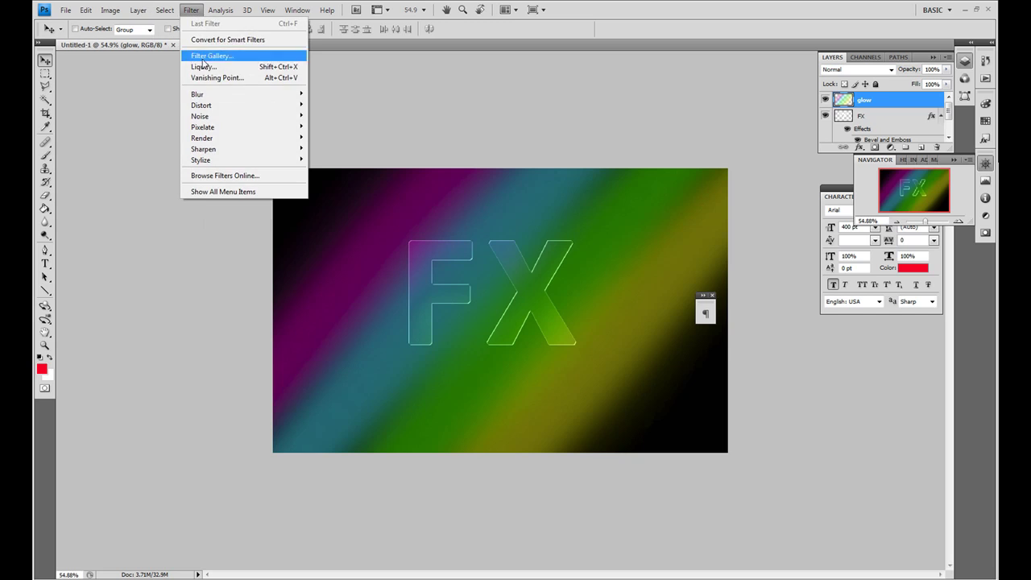
pyautogui.moveTo(242, 95)
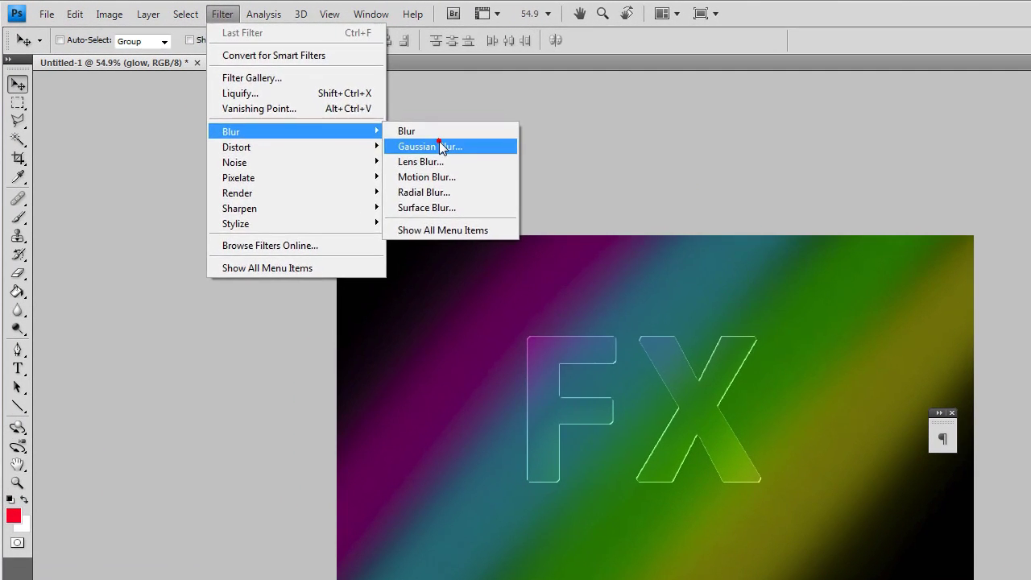
pyautogui.click(393, 128)
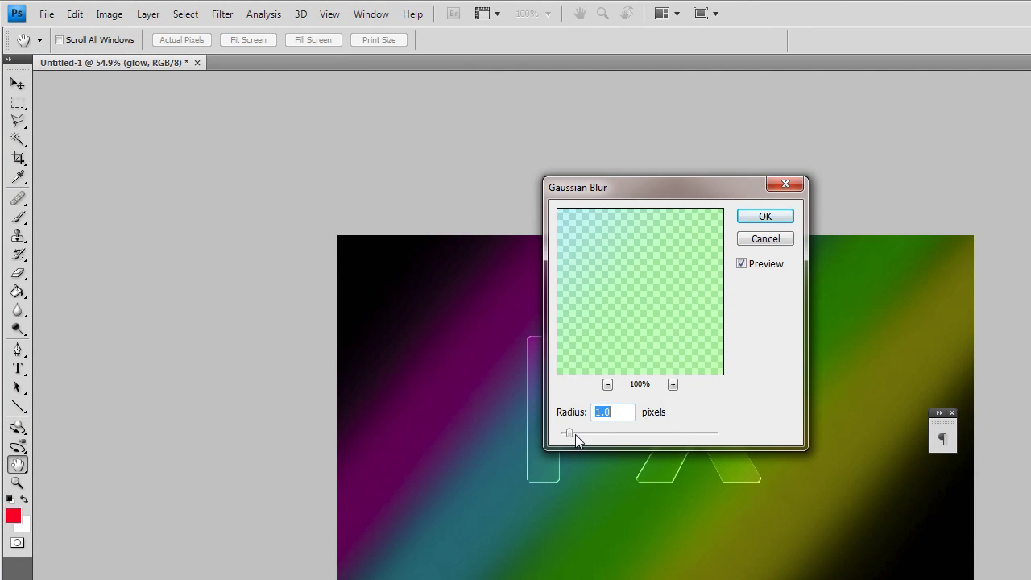
pyautogui.moveTo(587, 433); pyautogui.dragTo(673, 427)
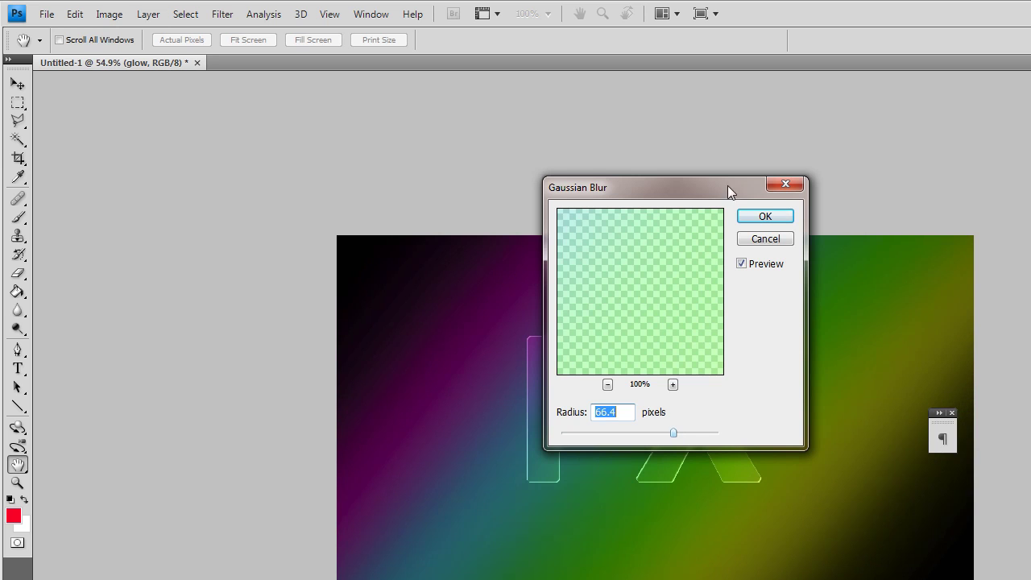
pyautogui.click(762, 217)
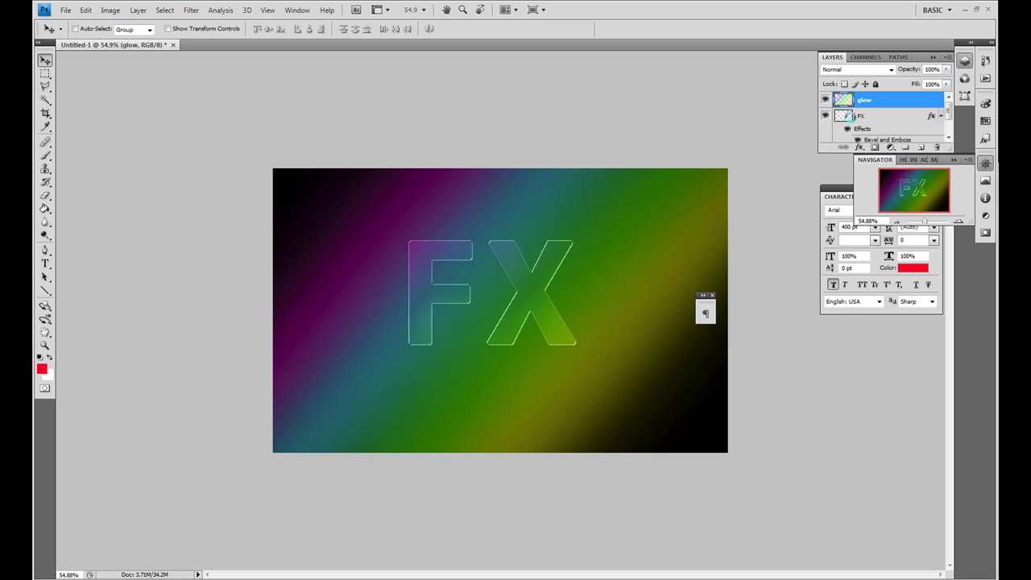
# Step: Place the FX text layer above 'glow' and nudge the text slightly right and down
pyautogui.click(851, 120)
pyautogui.moveTo(847, 102)
pyautogui.mouseDown()
pyautogui.moveTo(847, 87)
pyautogui.moveTo(848, 112)
pyautogui.moveTo(848, 98)
pyautogui.mouseUp()
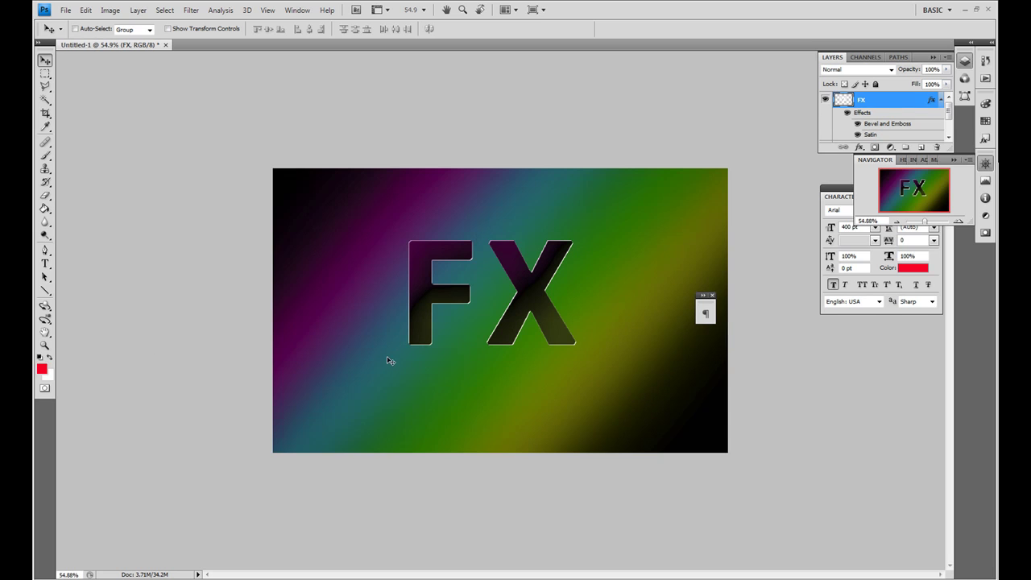
pyautogui.click(45, 60)
pyautogui.moveTo(461, 252); pyautogui.dragTo(468, 261)
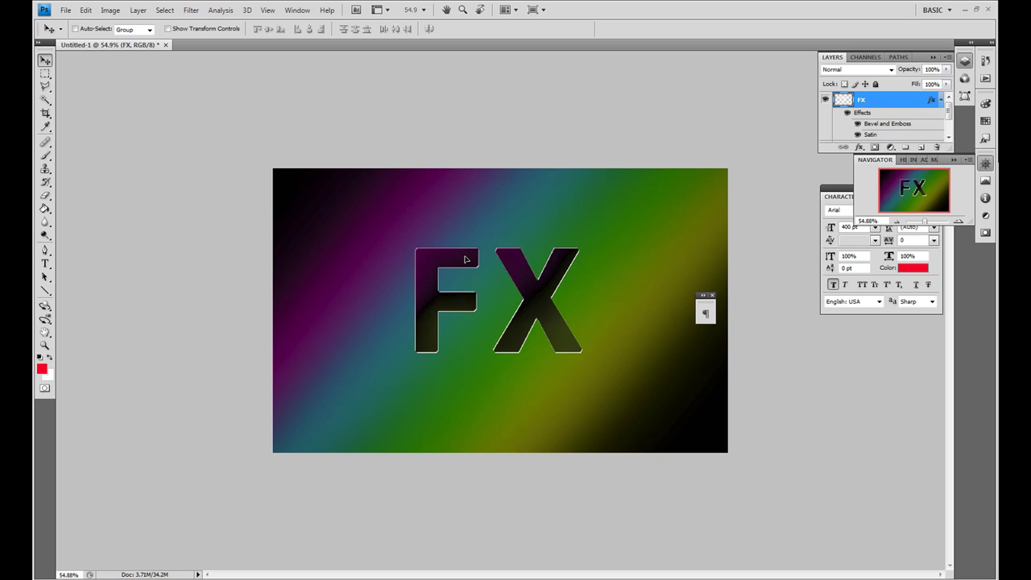